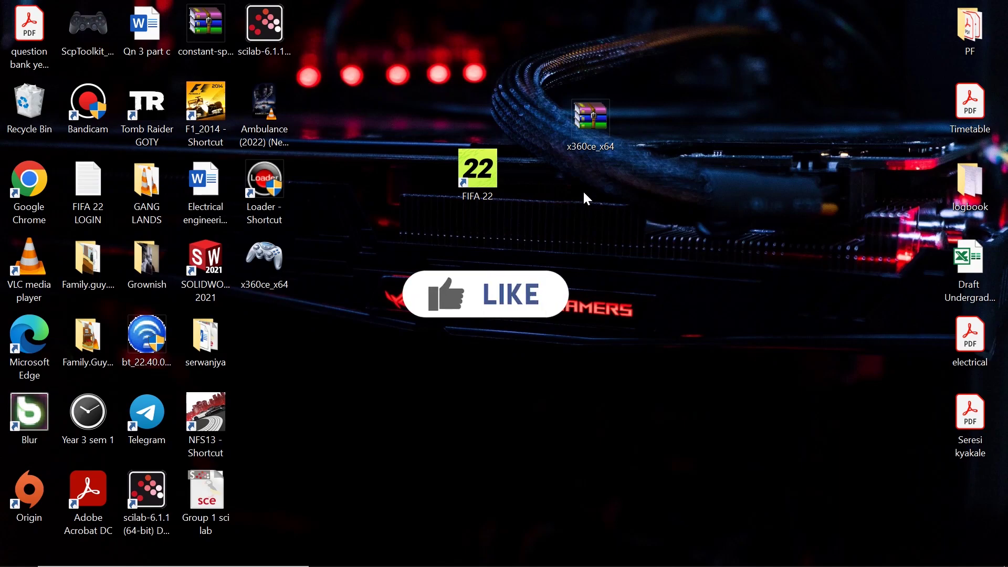
Step: Extract the x360ce_x64 archive directly onto the desktop, replacing all existing files
{"action": "right_click", "coordinate": [587, 118]}
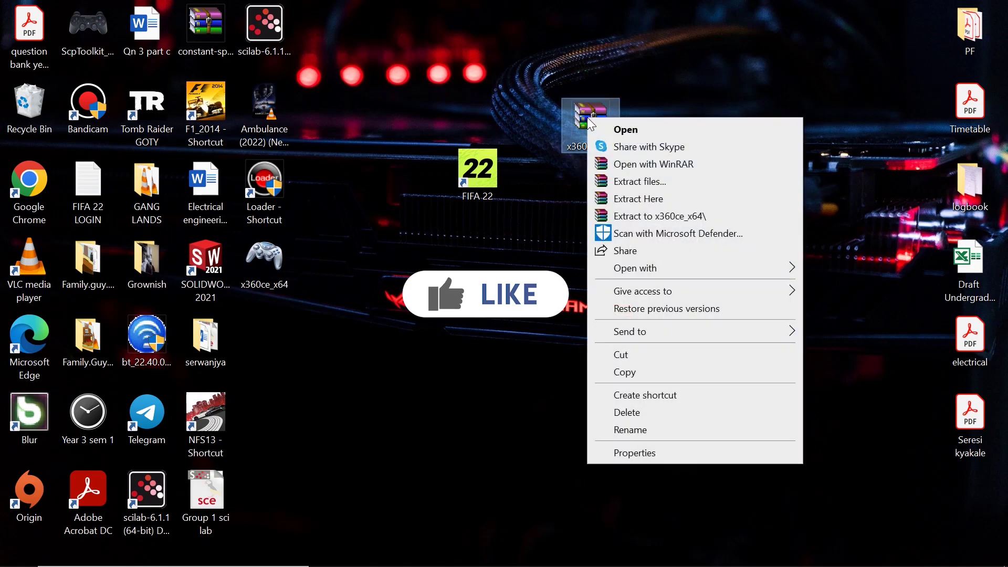
{"action": "left_click", "coordinate": [683, 198]}
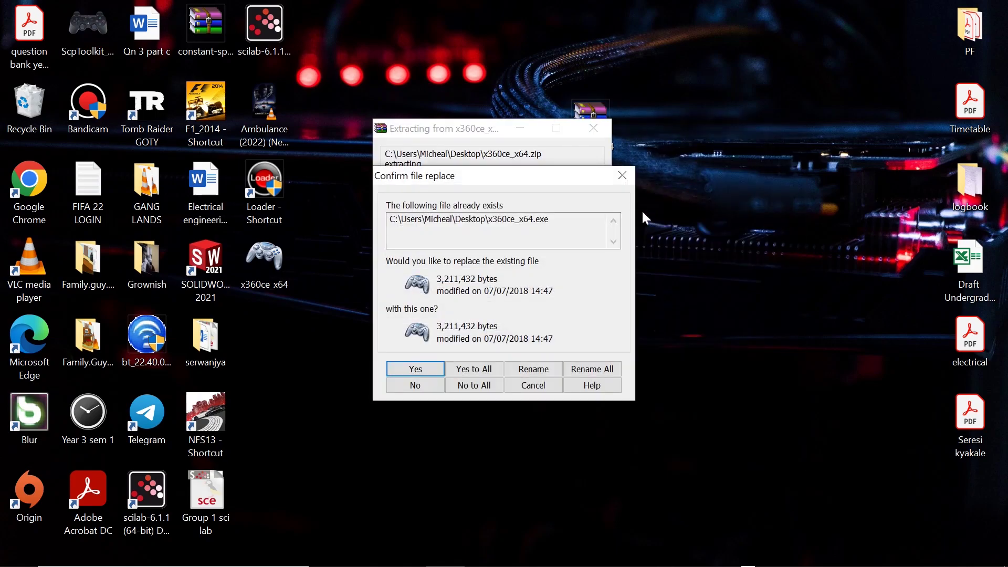
{"action": "left_click", "coordinate": [483, 370]}
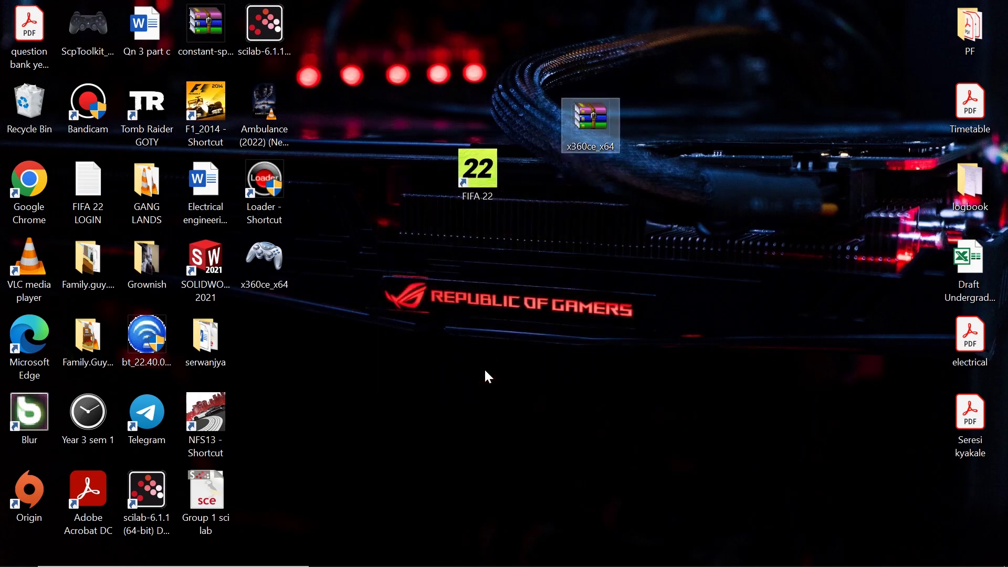
Step: Copy the extracted x360ce_x64 application from the desktop into the FIFA 22 installation folder
{"action": "left_click", "coordinate": [281, 271]}
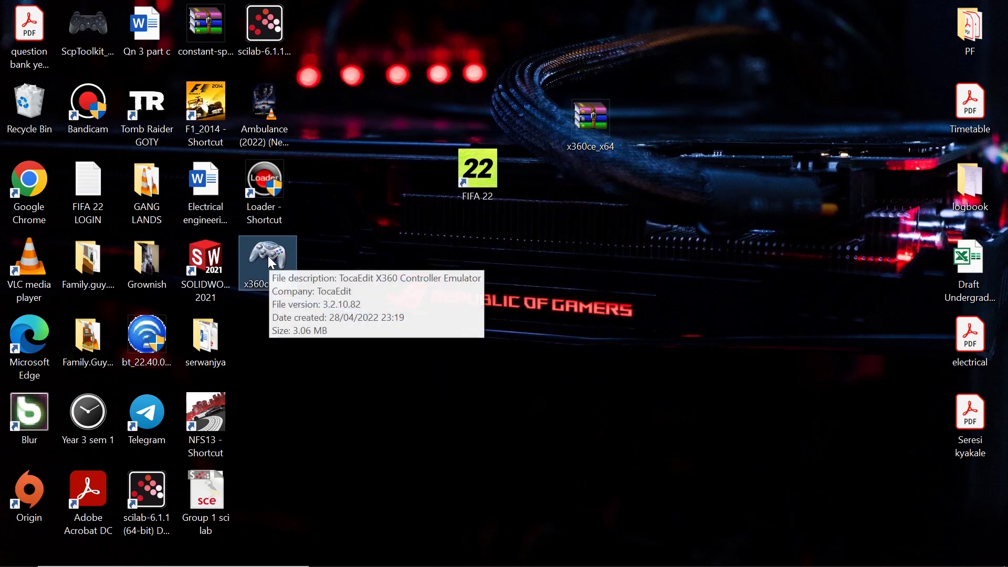
{"action": "right_click", "coordinate": [268, 256]}
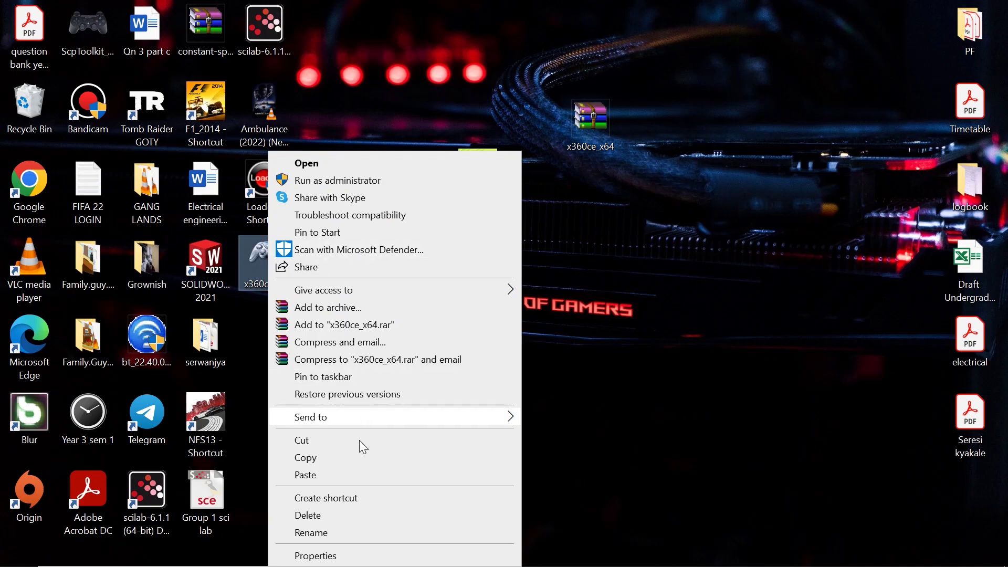
{"action": "left_click", "coordinate": [357, 458]}
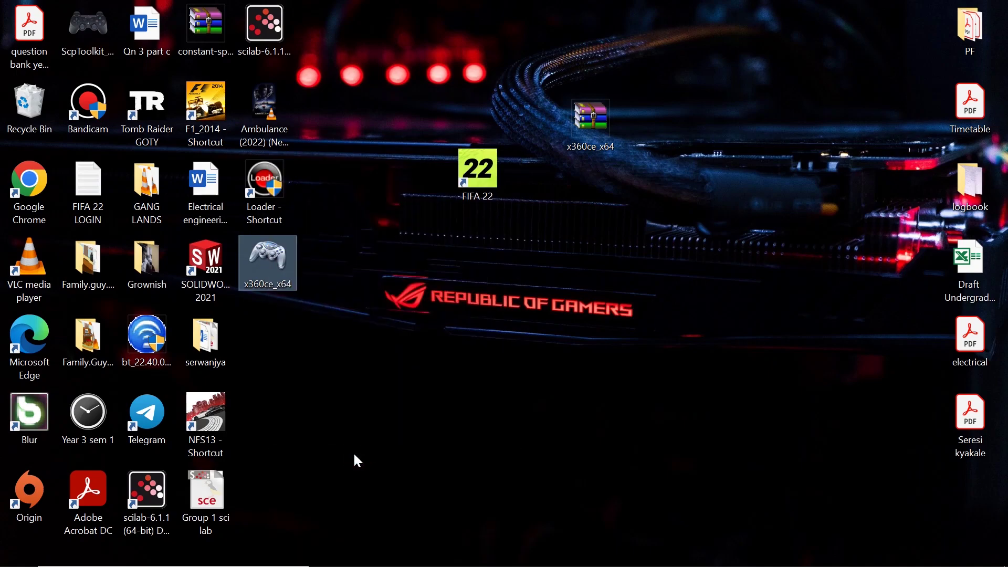
{"action": "left_click", "coordinate": [488, 178]}
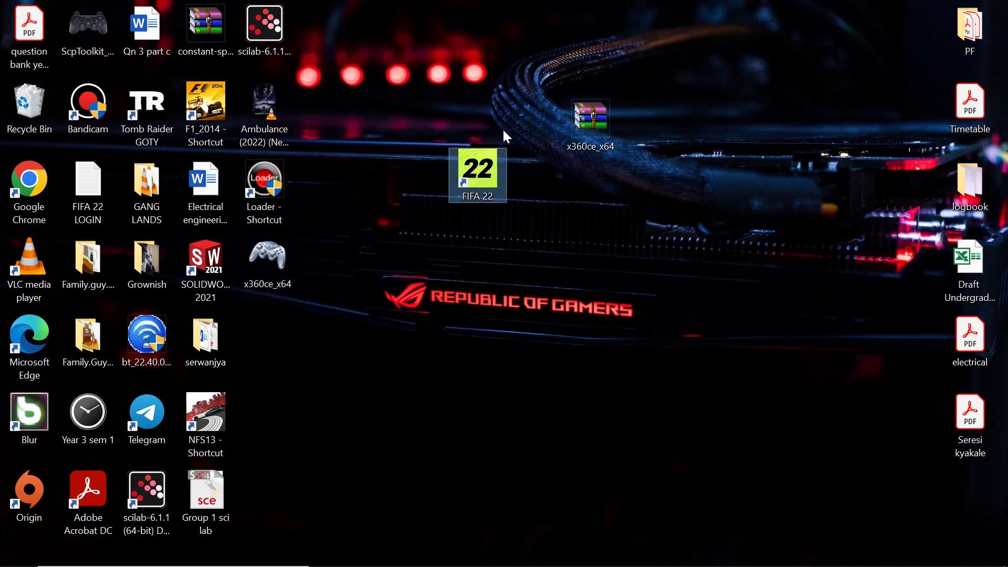
{"action": "right_click", "coordinate": [486, 186]}
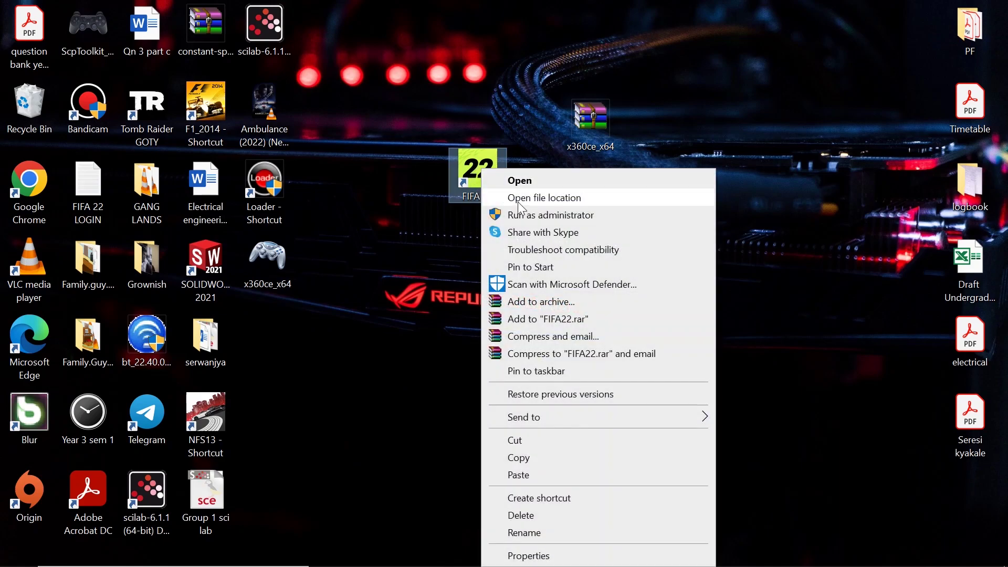
{"action": "left_click", "coordinate": [562, 198]}
{"action": "scroll", "coordinate": [562, 197], "scroll_direction": "down", "scroll_amount": 7}
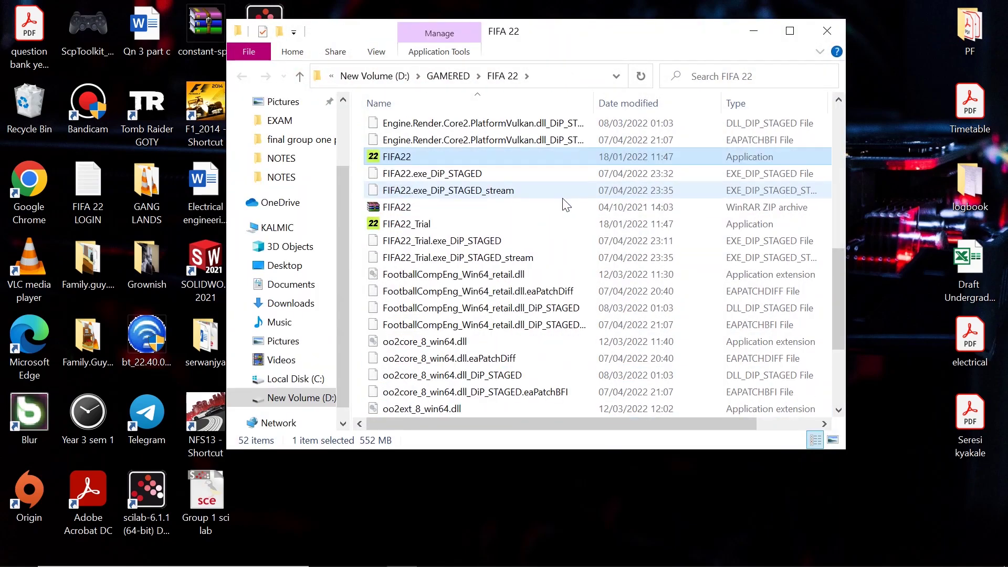
{"action": "right_click", "coordinate": [641, 37]}
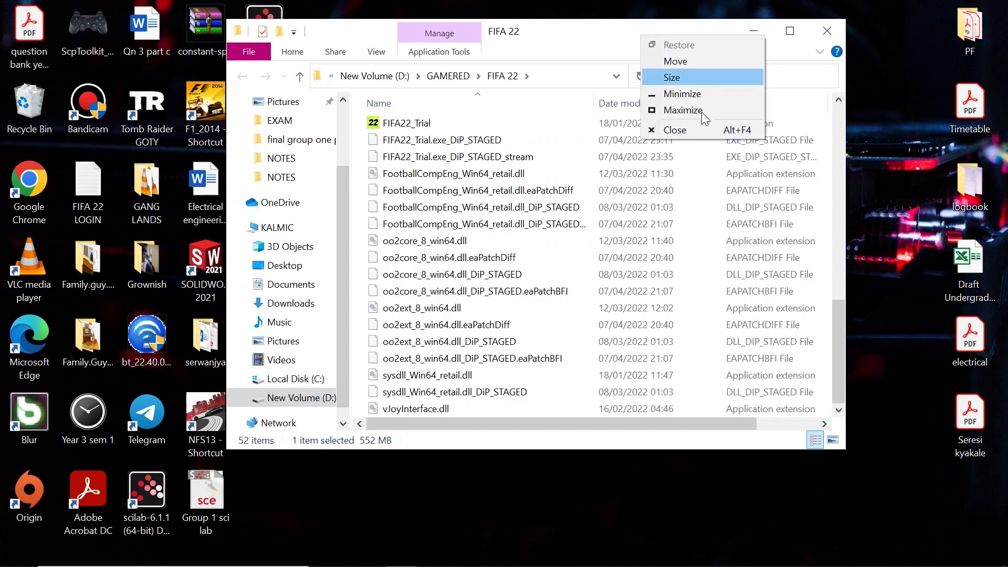
{"action": "left_click", "coordinate": [562, 130]}
Step: Run the x360ce_x64 copy in the FIFA 22 folder as administrator and create the missing xinput1_3.dll file
{"action": "right_click", "coordinate": [514, 409]}
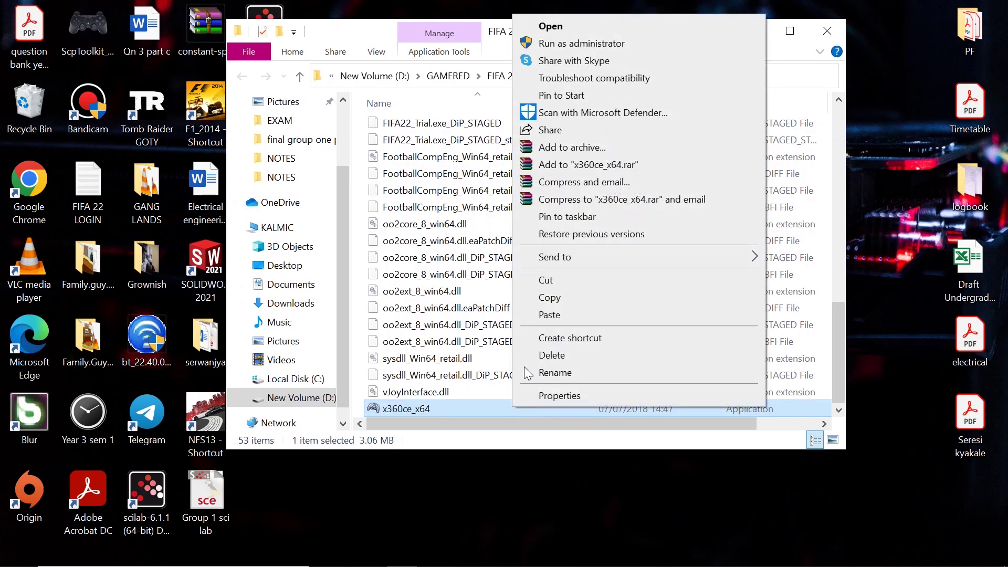
{"action": "left_click", "coordinate": [606, 44]}
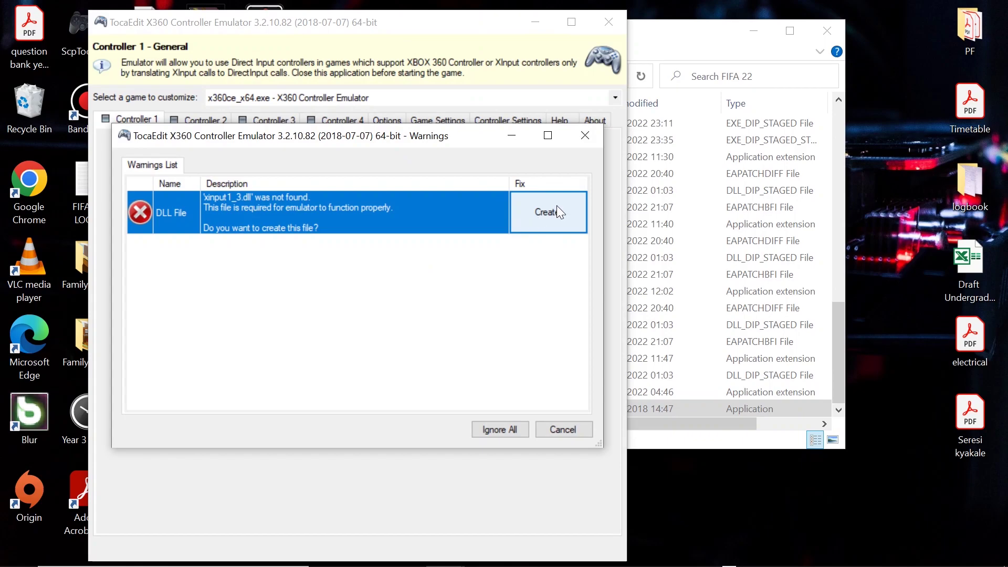
{"action": "left_click", "coordinate": [557, 209]}
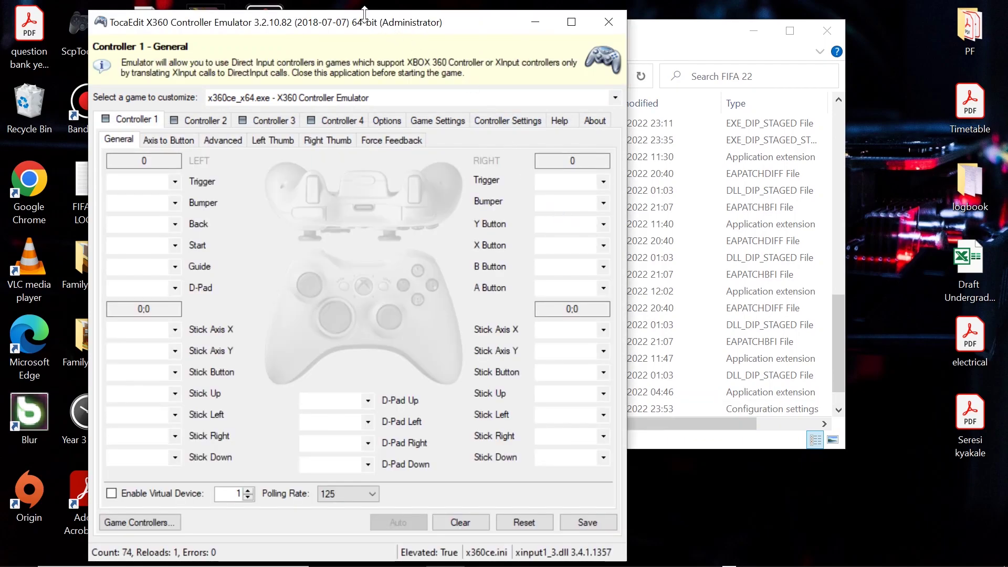
{"action": "left_click_drag", "start_coordinate": [373, 24], "coordinate": [523, 23]}
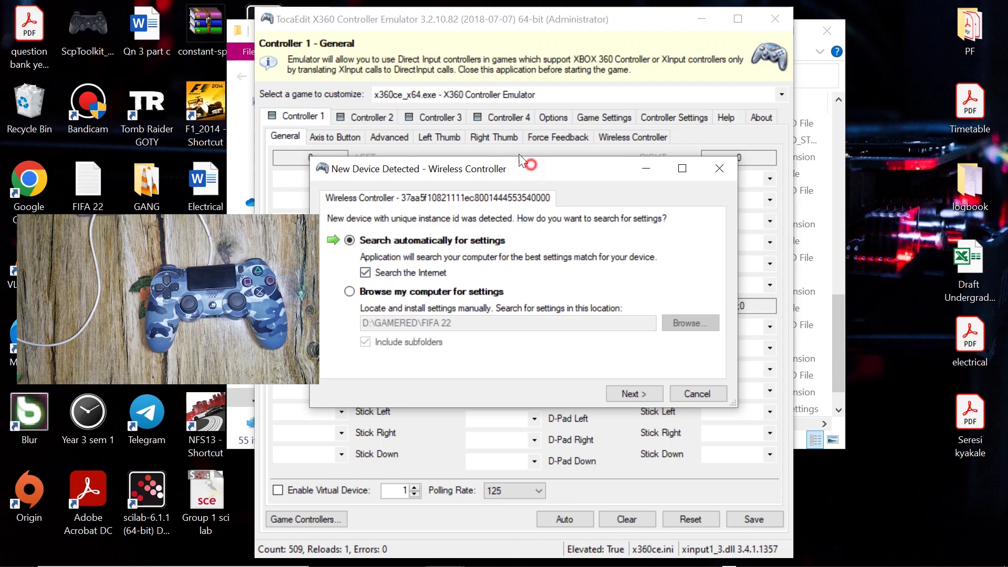
Step: Complete the new wireless controller setup with an automatic settings search that excludes the Internet, and dismiss the error message
{"action": "left_click_drag", "start_coordinate": [519, 158], "coordinate": [501, 141]}
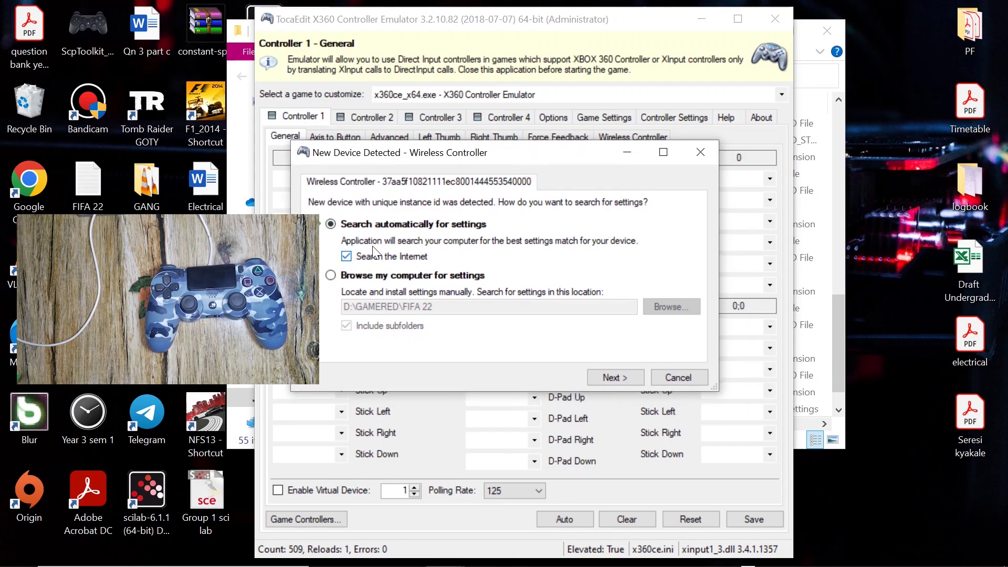
{"action": "left_click", "coordinate": [346, 256]}
{"action": "left_click", "coordinate": [618, 376]}
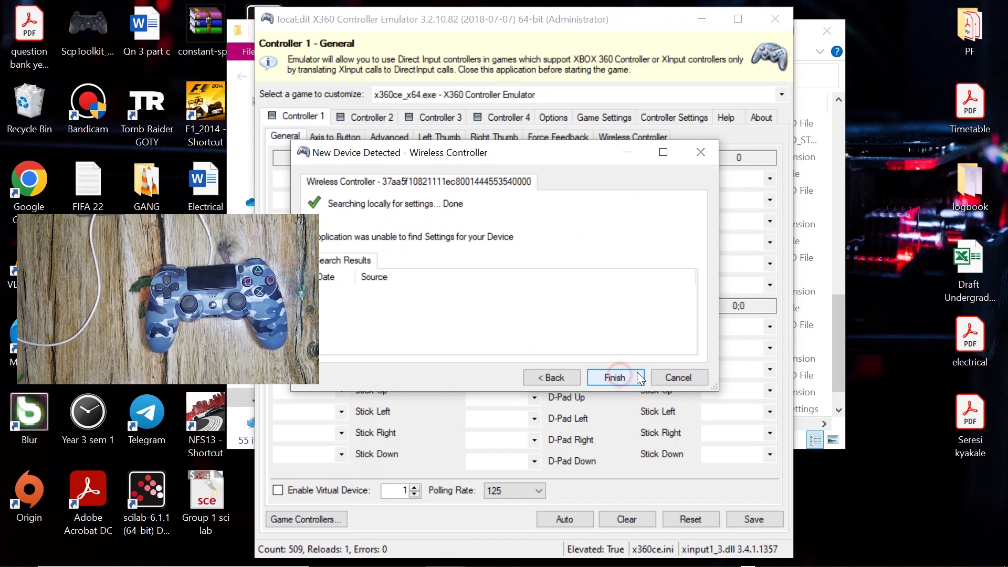
{"action": "left_click", "coordinate": [621, 376]}
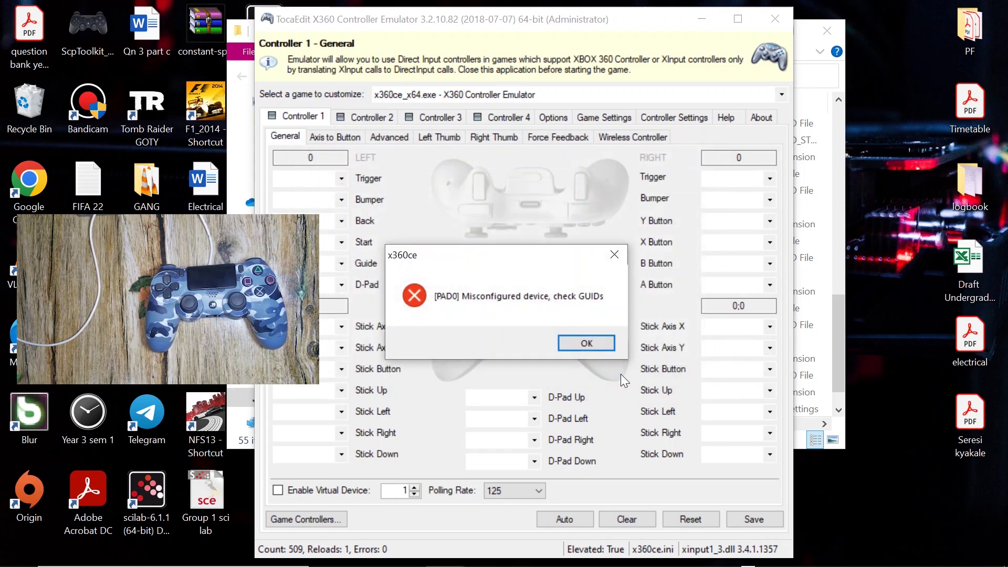
{"action": "left_click", "coordinate": [594, 343]}
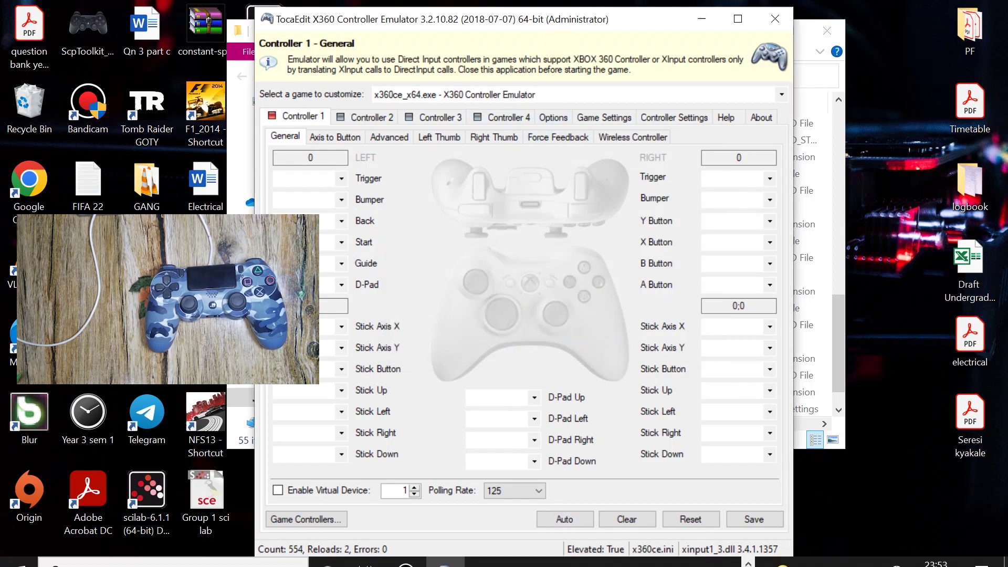
Step: Fill in the Controller 1 mapping automatically
{"action": "left_click", "coordinate": [568, 518]}
{"action": "left_click", "coordinate": [556, 314]}
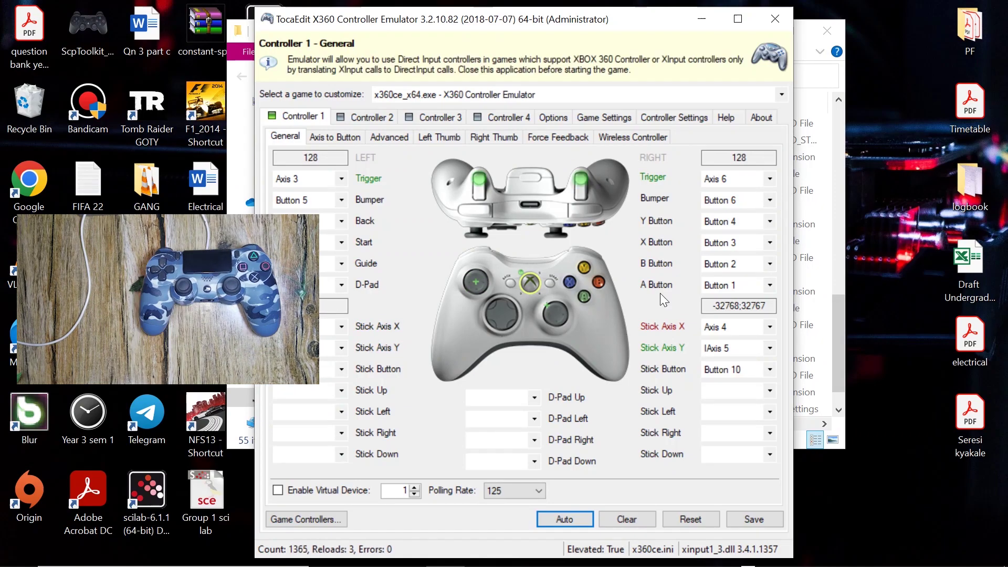
Step: Record Controller 1 mappings, including A as Button 2, B as Button 3, X as Button 1 and triggers as Axis 4 and 5; save and close the emulator
{"action": "left_click", "coordinate": [751, 286]}
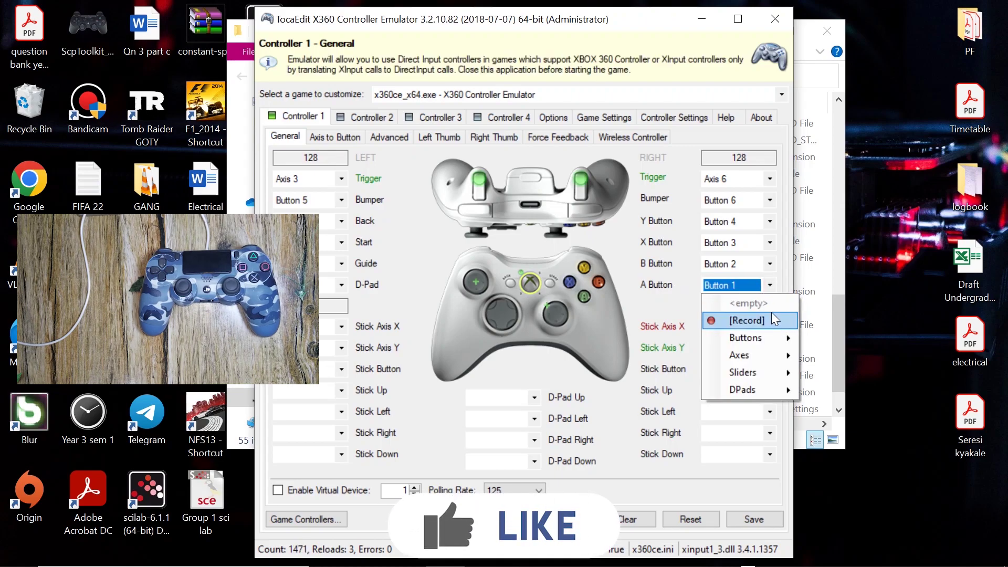
{"action": "left_click", "coordinate": [746, 320]}
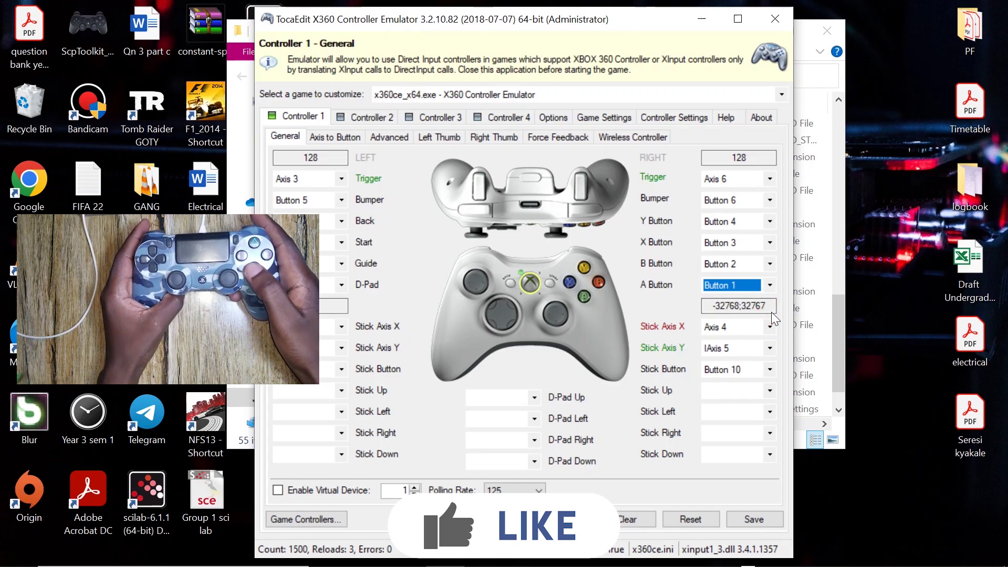
{"action": "left_click", "coordinate": [748, 260]}
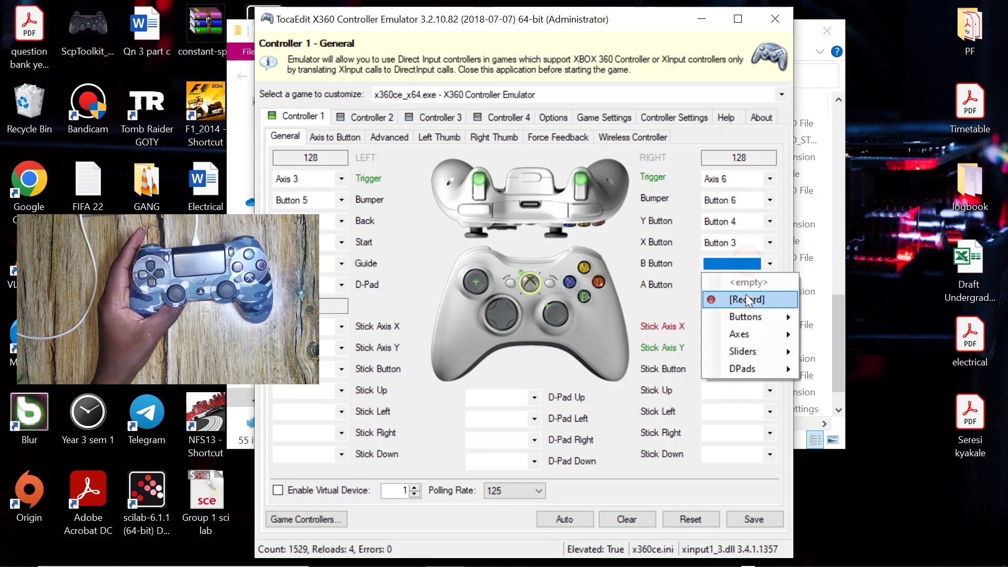
{"action": "left_click", "coordinate": [746, 298]}
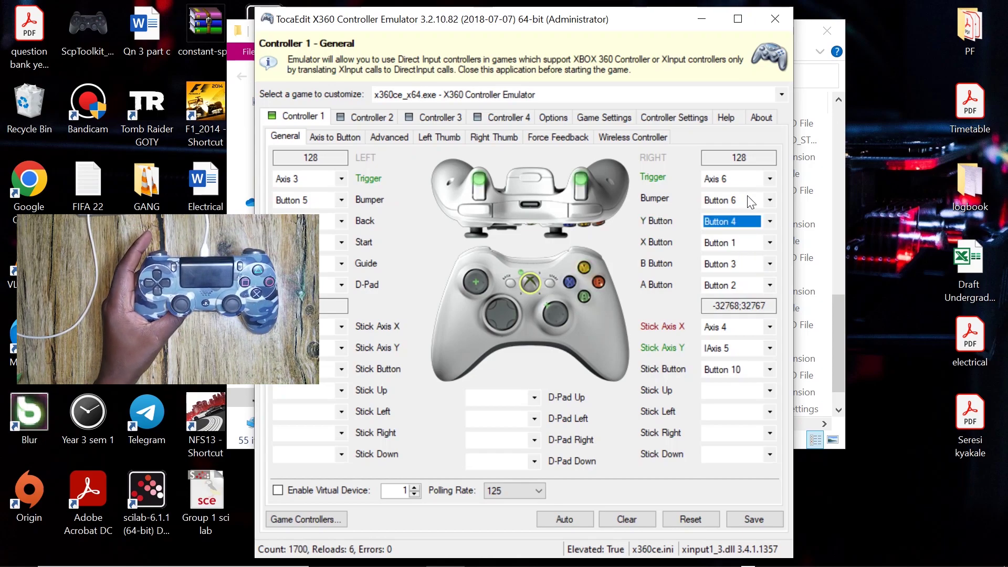
{"action": "left_click", "coordinate": [745, 201]}
{"action": "left_click", "coordinate": [757, 242]}
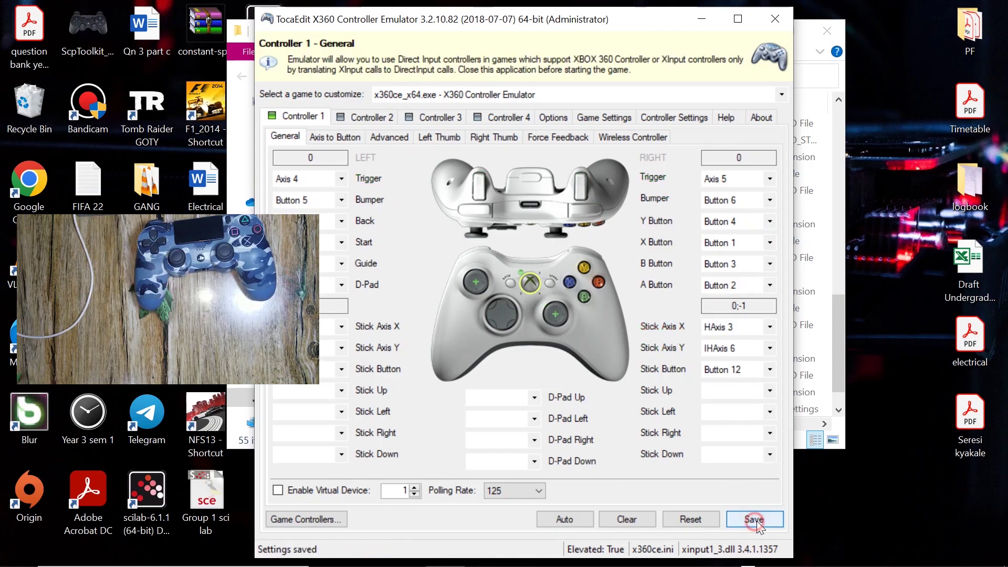
{"action": "left_click", "coordinate": [779, 21]}
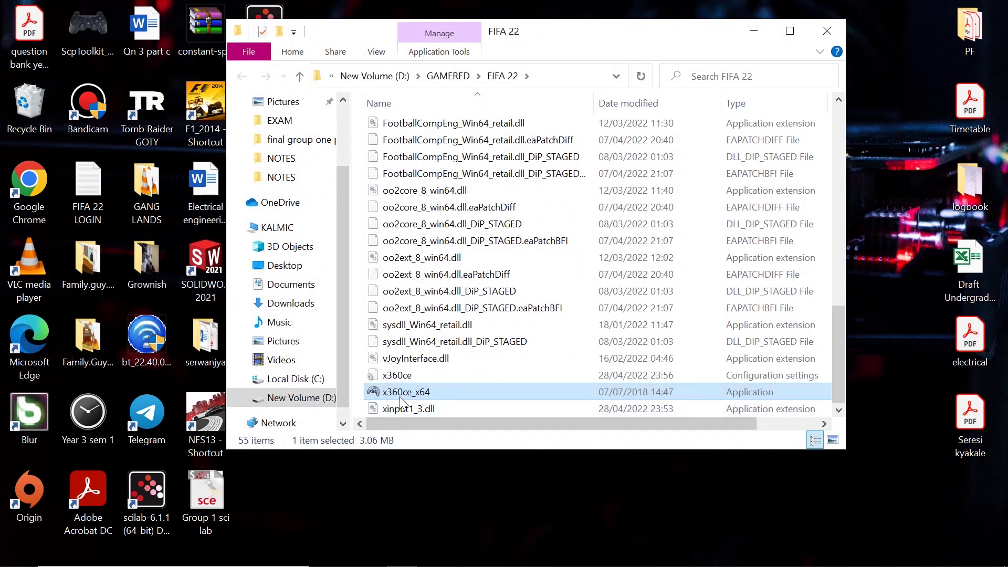
Step: Rename xinput1_3.dll in the FIFA 22 folder to xinput1_4.dll and close the folder
{"action": "left_click", "coordinate": [442, 412]}
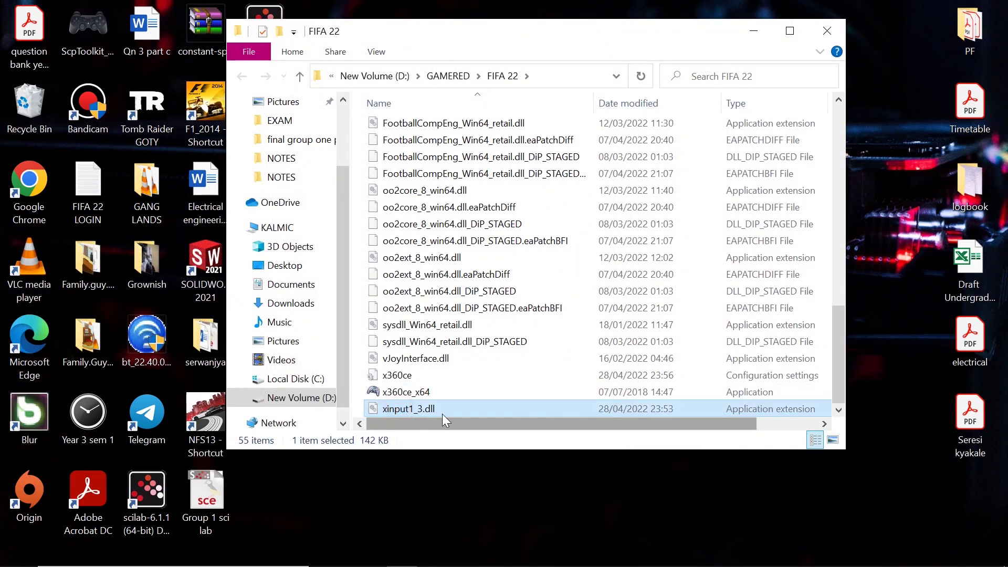
{"action": "right_click", "coordinate": [441, 411]}
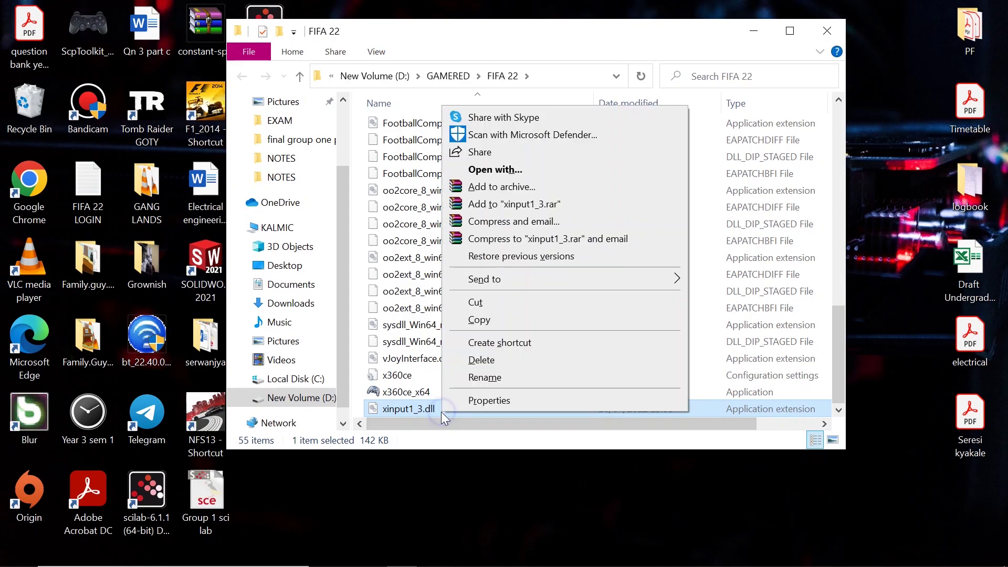
{"action": "left_click", "coordinate": [531, 382]}
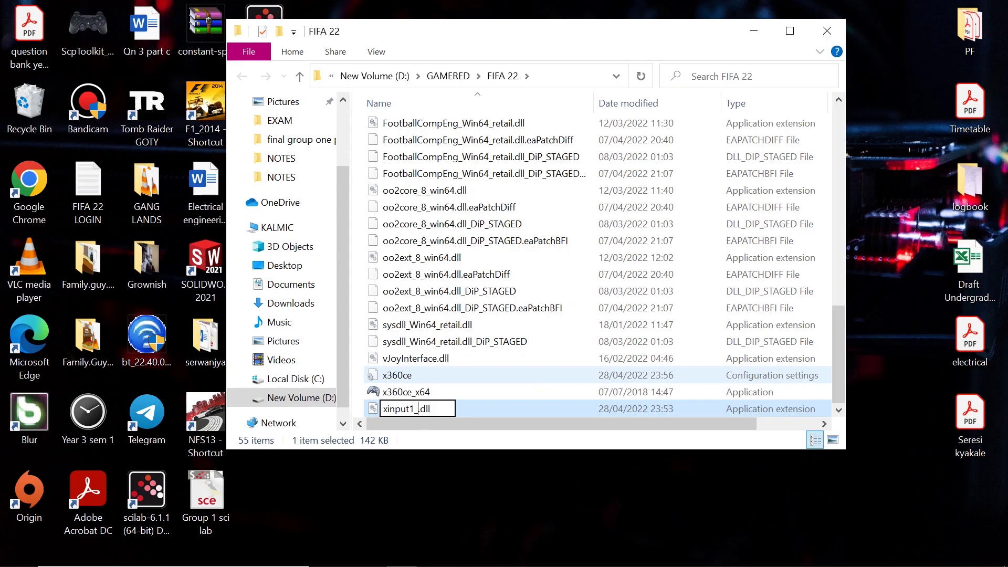
{"action": "key", "text": "Return"}
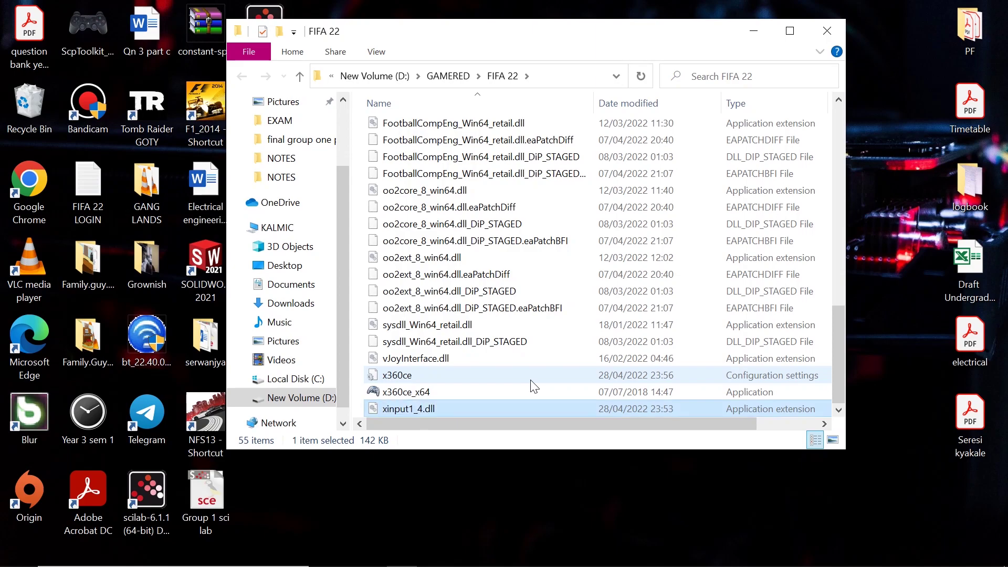
{"action": "left_click", "coordinate": [827, 31]}
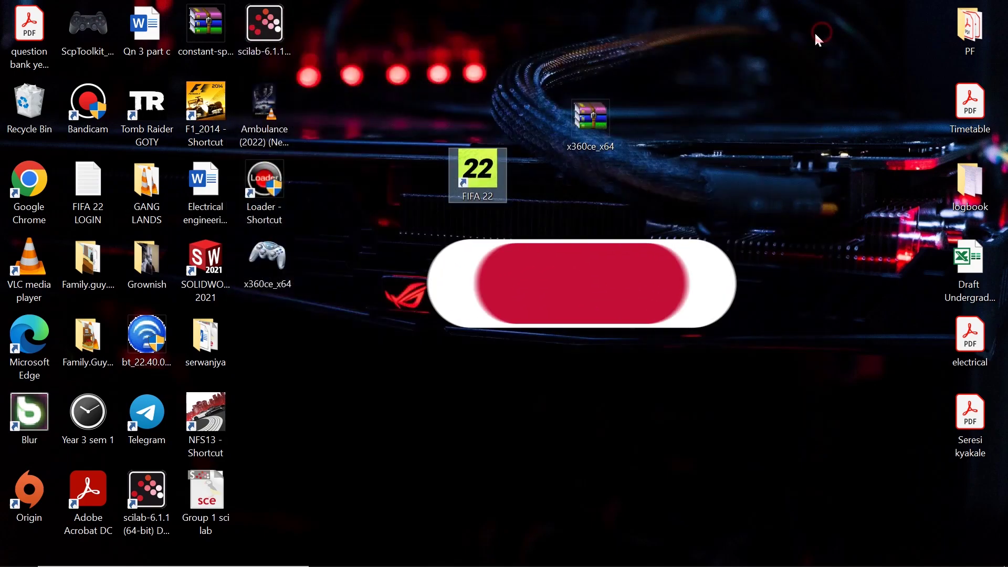
{"action": "right_click", "coordinate": [447, 36]}
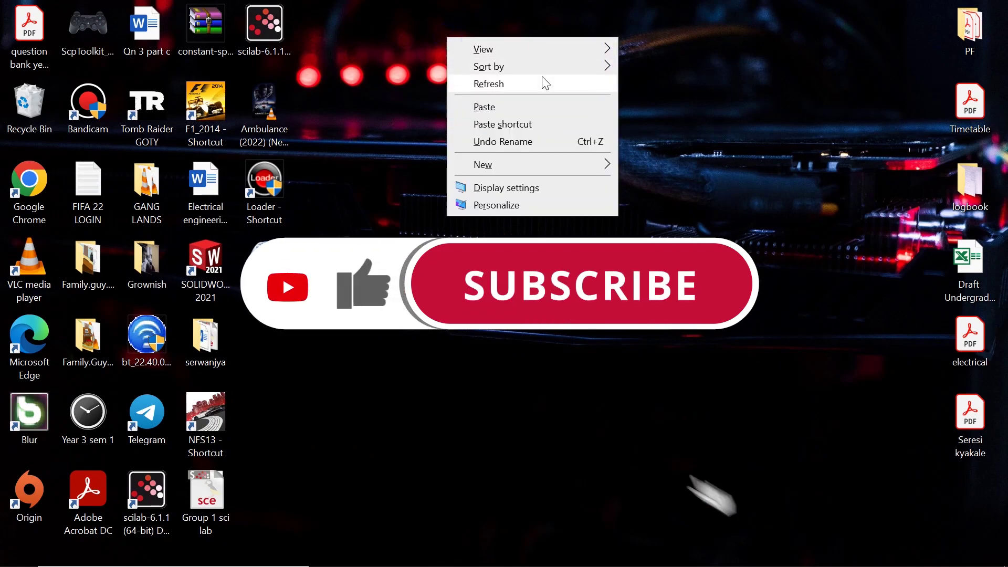
{"action": "left_click", "coordinate": [544, 84]}
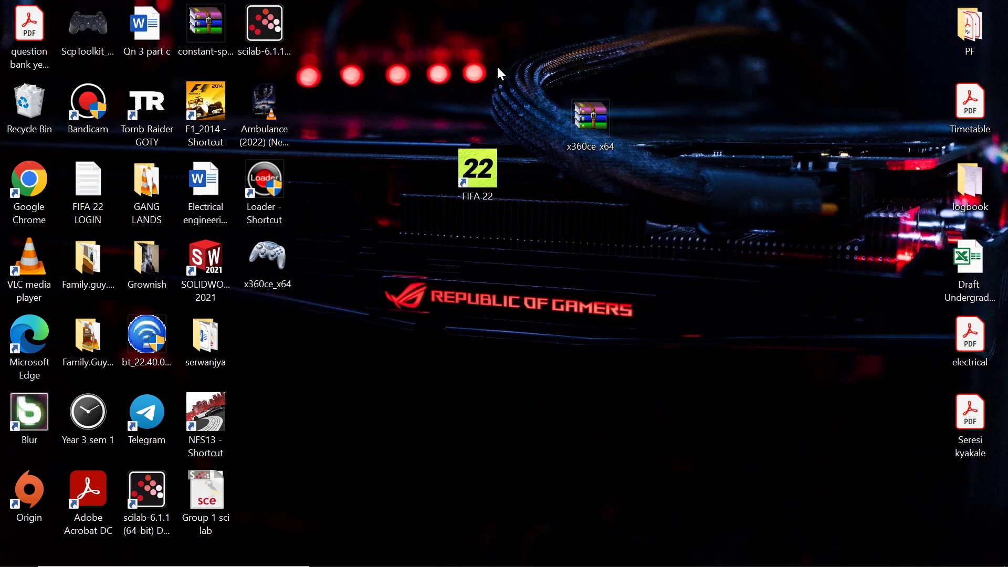
{"action": "right_click", "coordinate": [423, 25]}
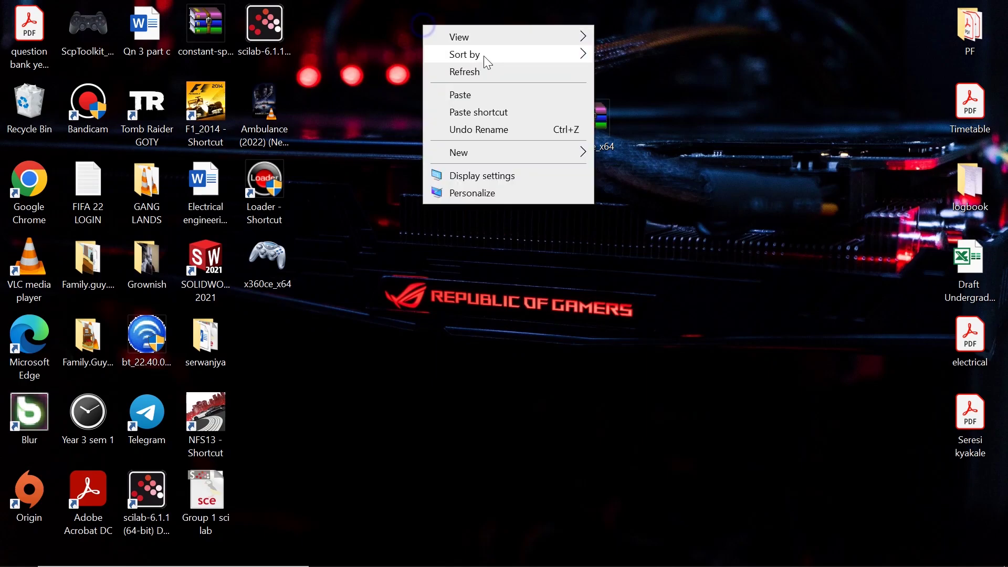
{"action": "left_click", "coordinate": [513, 75]}
Step: Copy the x360ce_x64 application from the desktop into the FIFA 22 shortcut's file location
{"action": "right_click", "coordinate": [276, 257]}
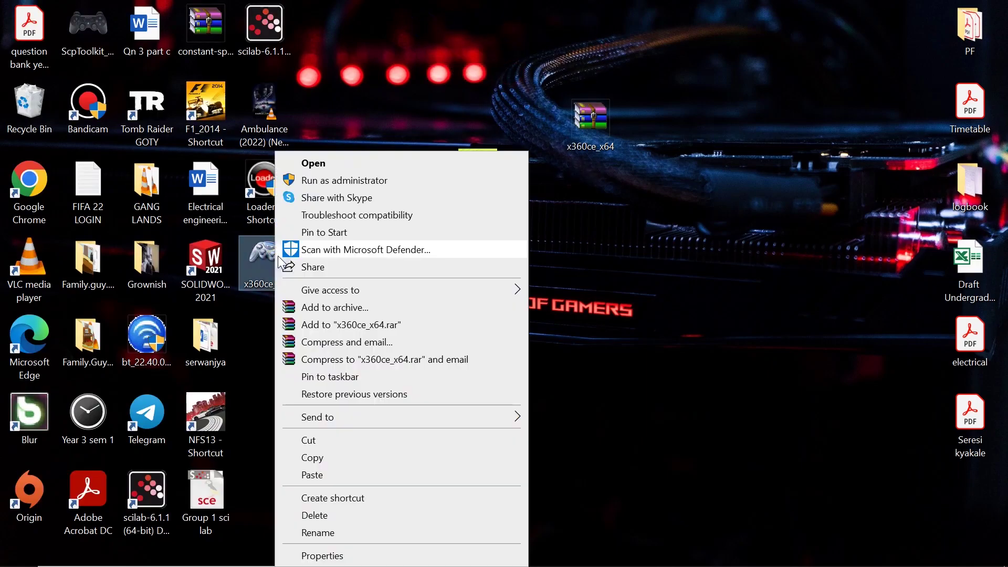
{"action": "left_click", "coordinate": [373, 461]}
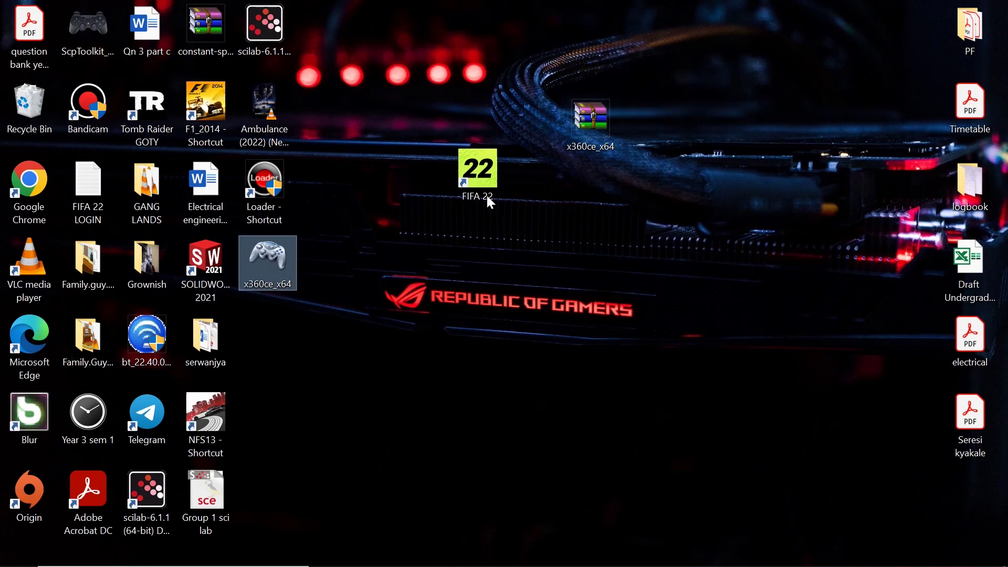
{"action": "left_click", "coordinate": [462, 189]}
{"action": "right_click", "coordinate": [480, 167]}
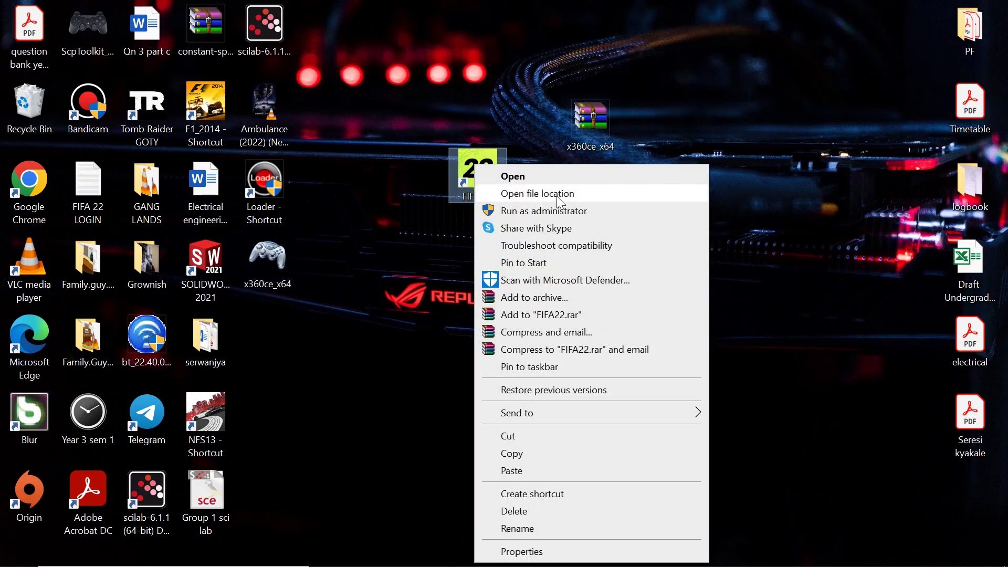
{"action": "left_click", "coordinate": [559, 195]}
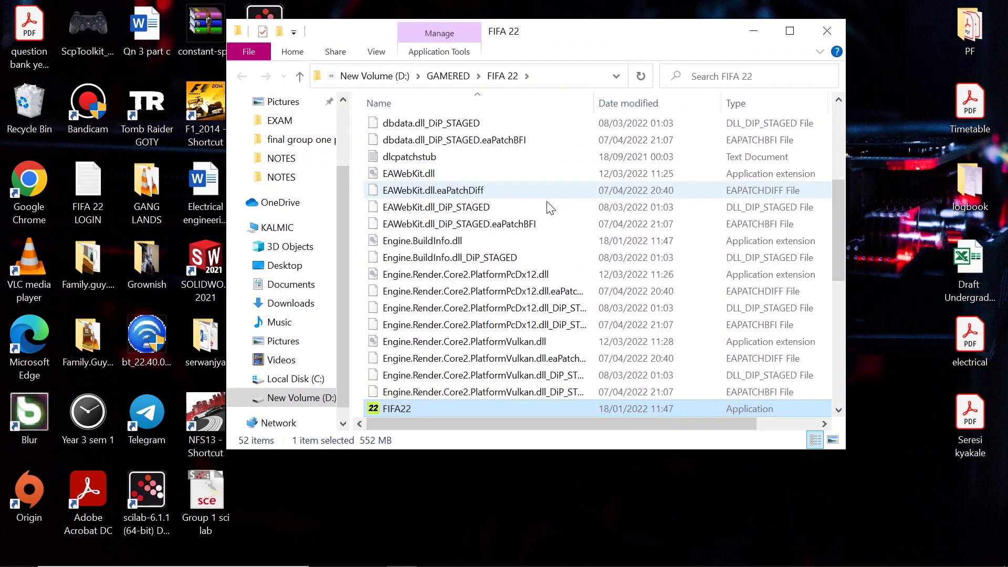
{"action": "key", "text": "ctrl+v"}
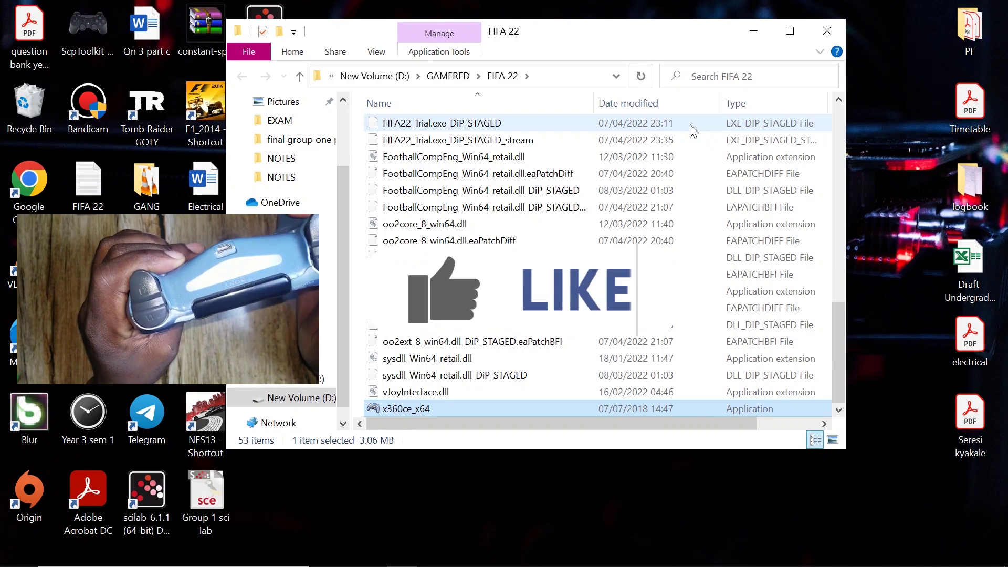
Step: Pair the Wireless Controller over Bluetooth through the Windows device settings, and close Settings
{"action": "mouse_move", "coordinate": [735, 565]}
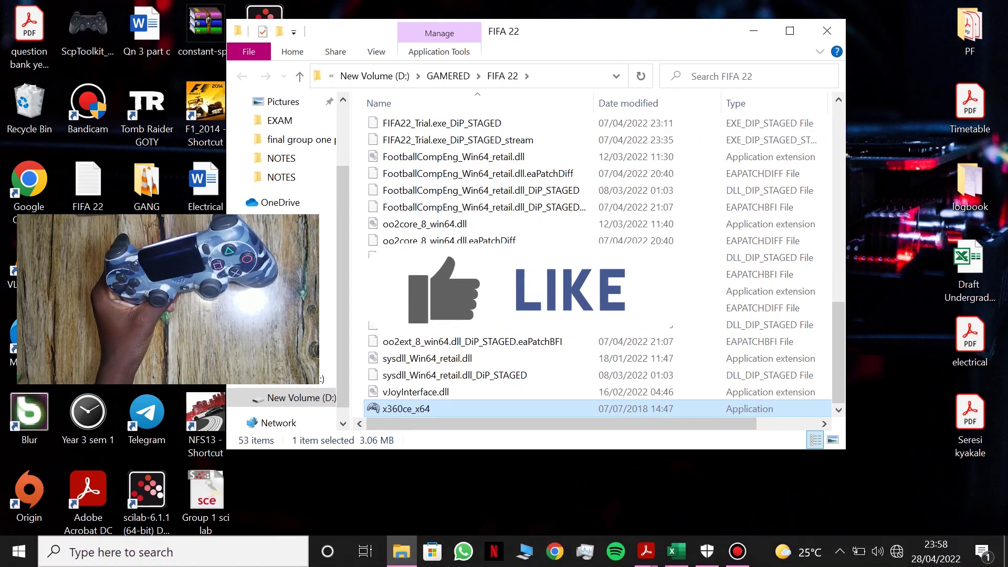
{"action": "left_click", "coordinate": [838, 551]}
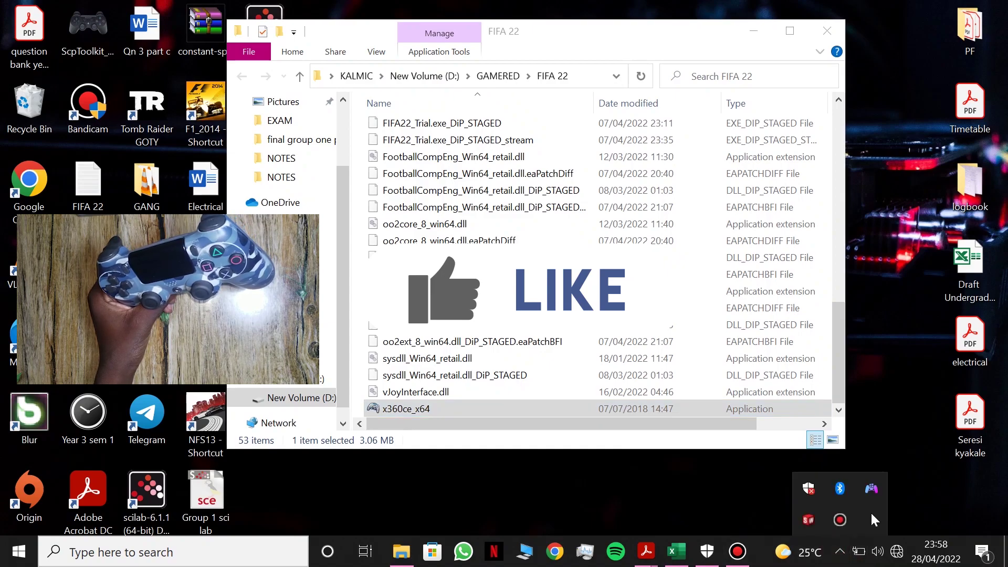
{"action": "left_click", "coordinate": [978, 548]}
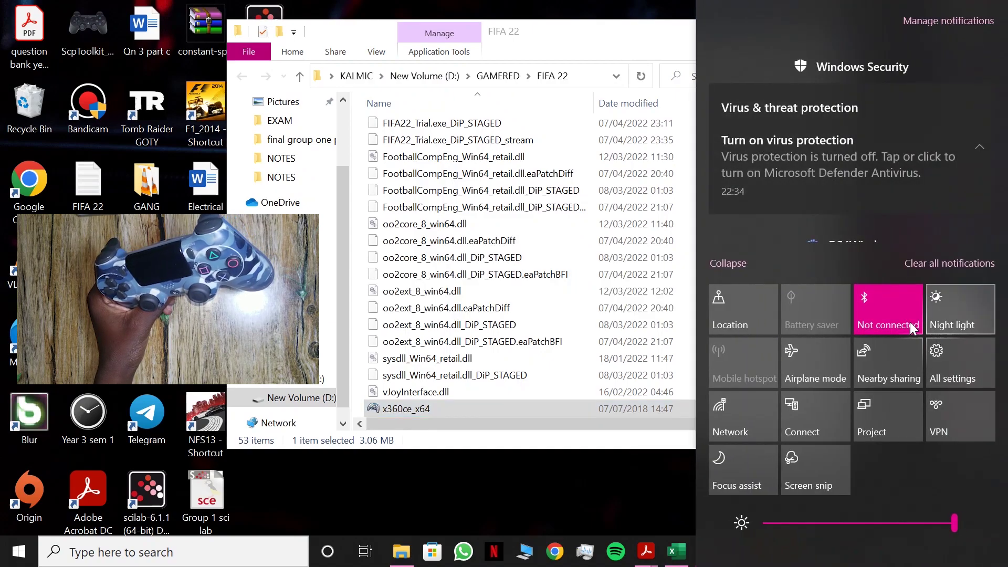
{"action": "right_click", "coordinate": [879, 302]}
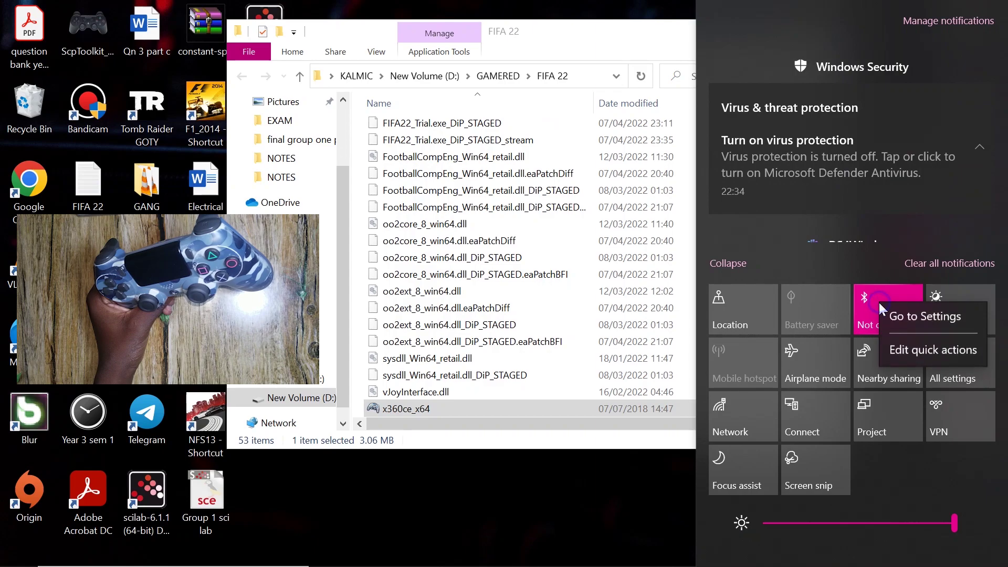
{"action": "left_click", "coordinate": [919, 313]}
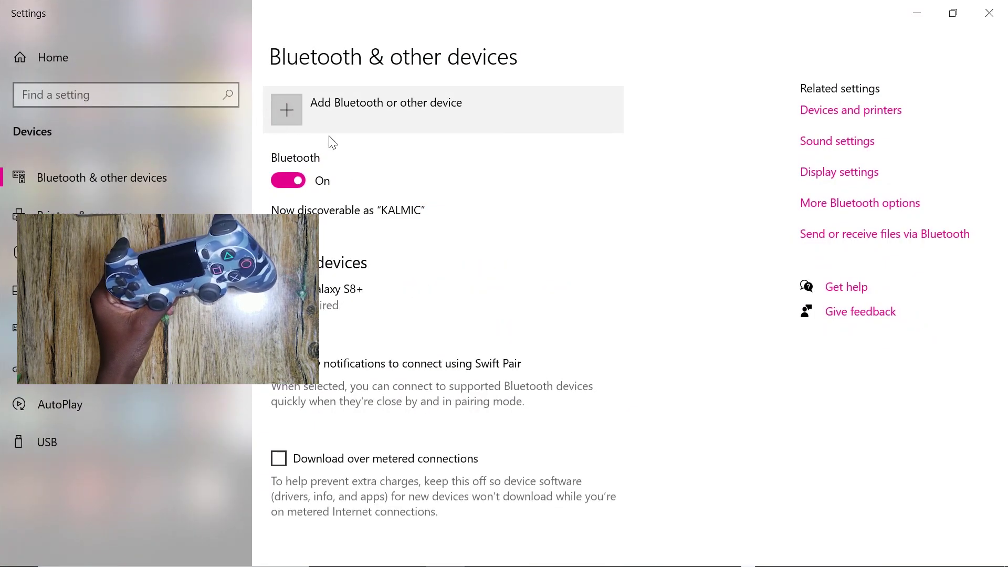
{"action": "left_click", "coordinate": [287, 110]}
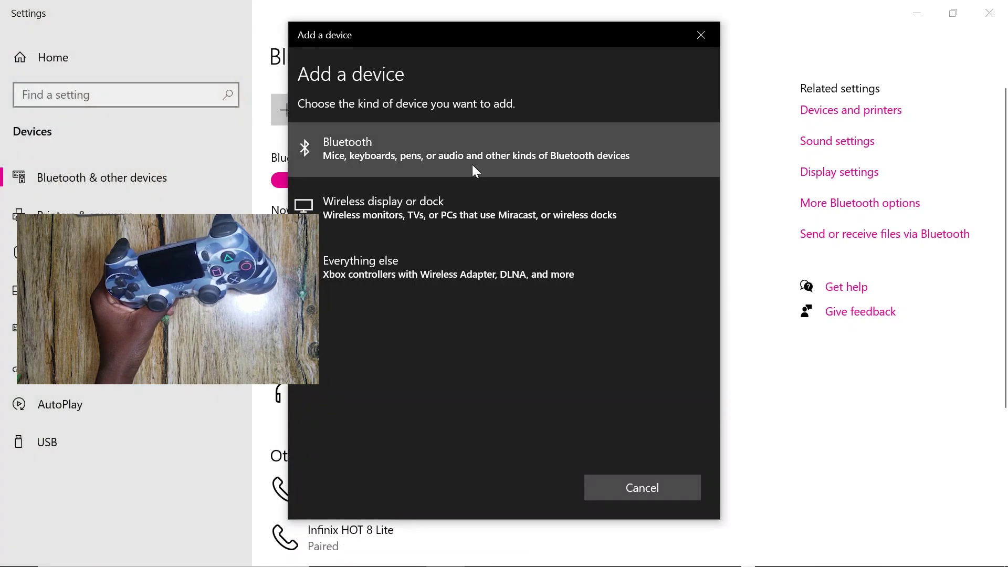
{"action": "left_click", "coordinate": [472, 163]}
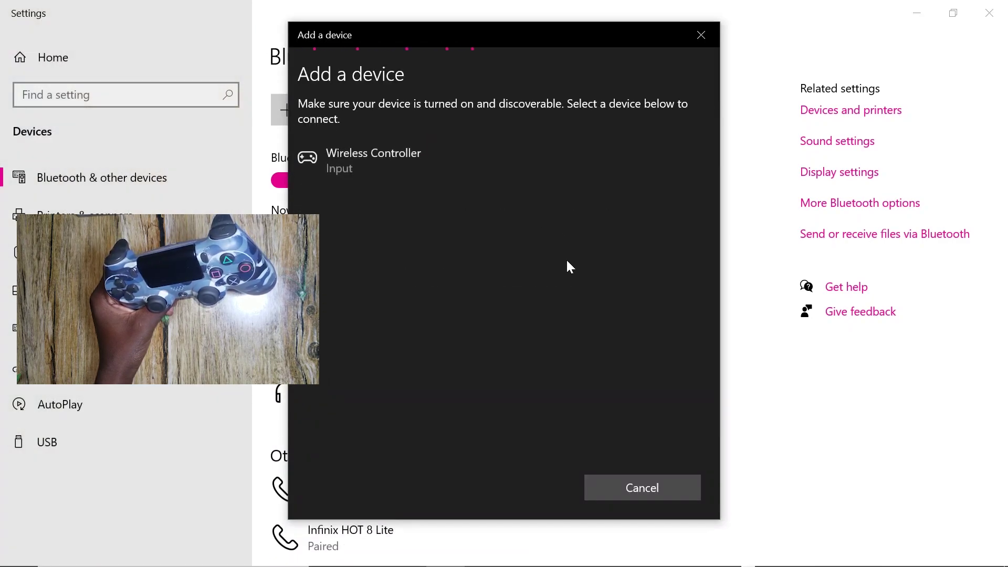
{"action": "left_click", "coordinate": [425, 160]}
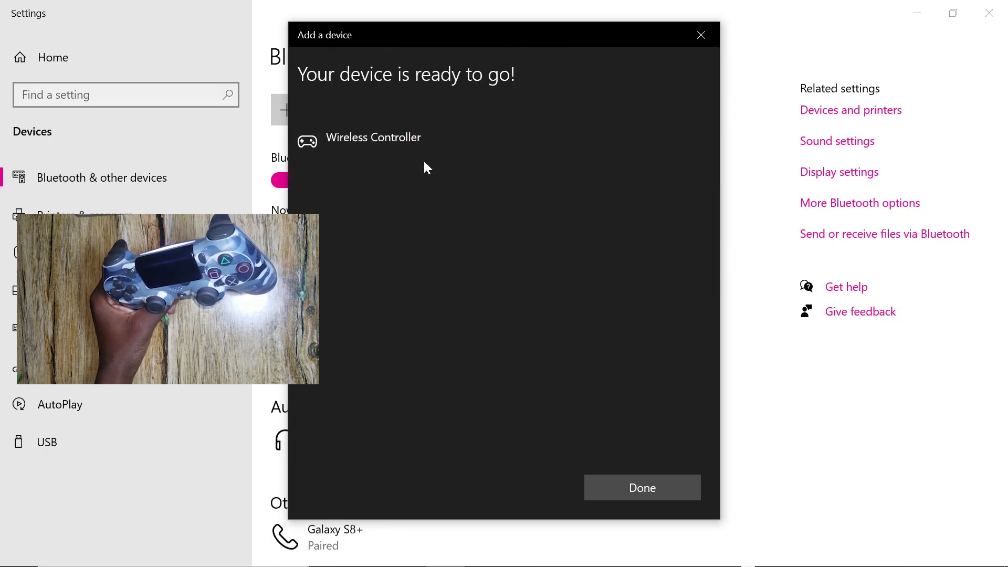
{"action": "left_click", "coordinate": [653, 478]}
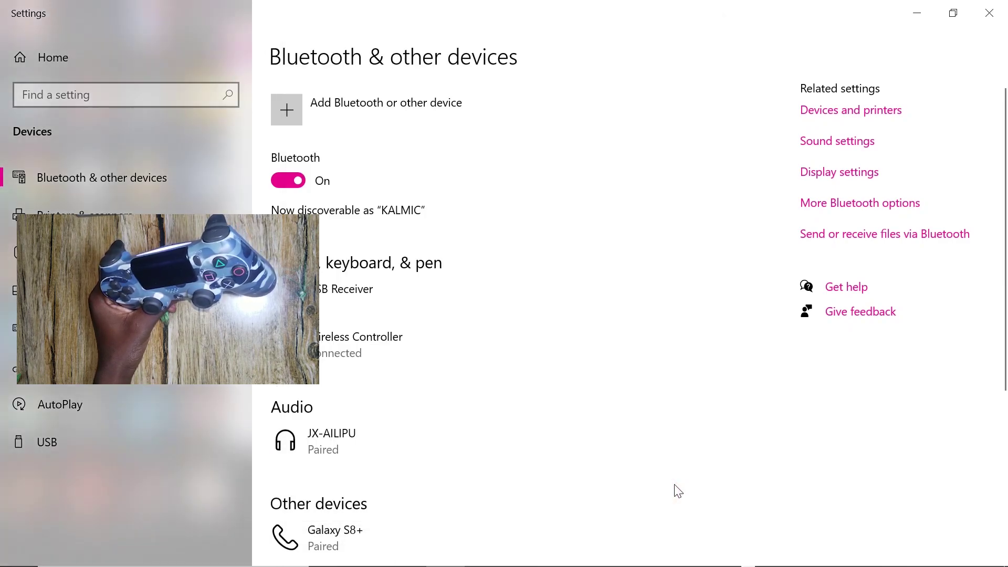
{"action": "left_click", "coordinate": [997, 16]}
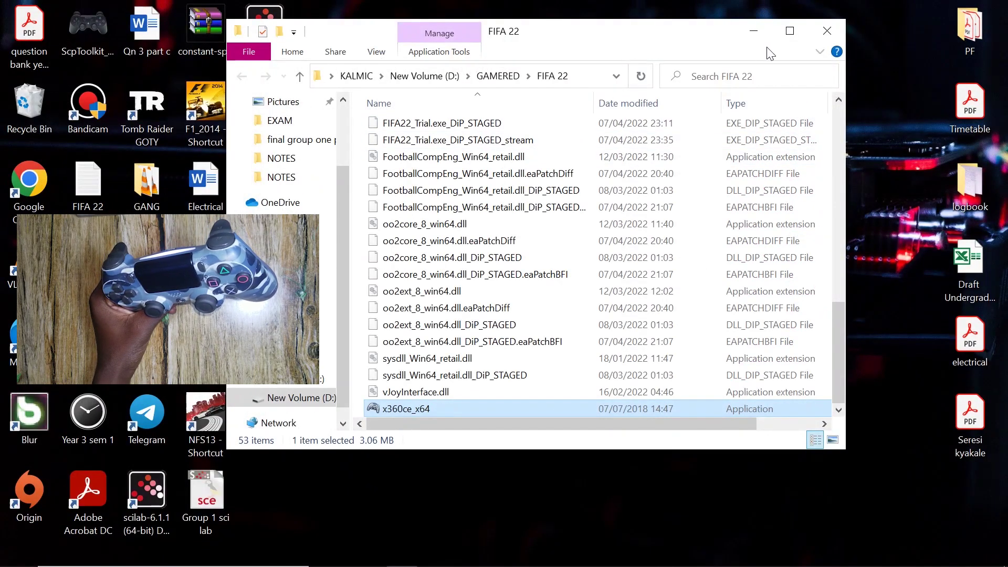
Step: Run x360ce_x64 from the FIFA 22 folder as administrator and create the missing xinput1_3.dll file
{"action": "right_click", "coordinate": [476, 407]}
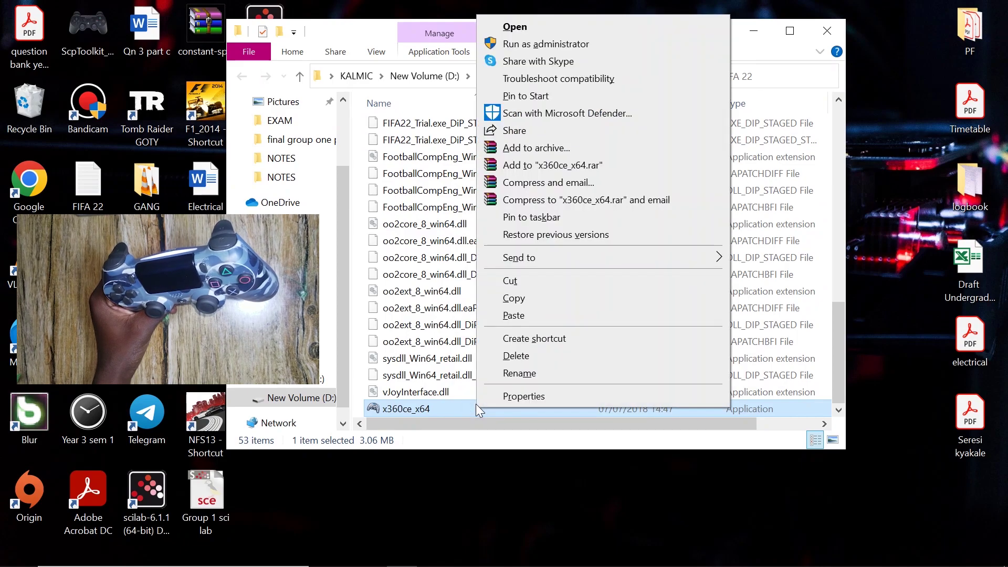
{"action": "left_click", "coordinate": [576, 45]}
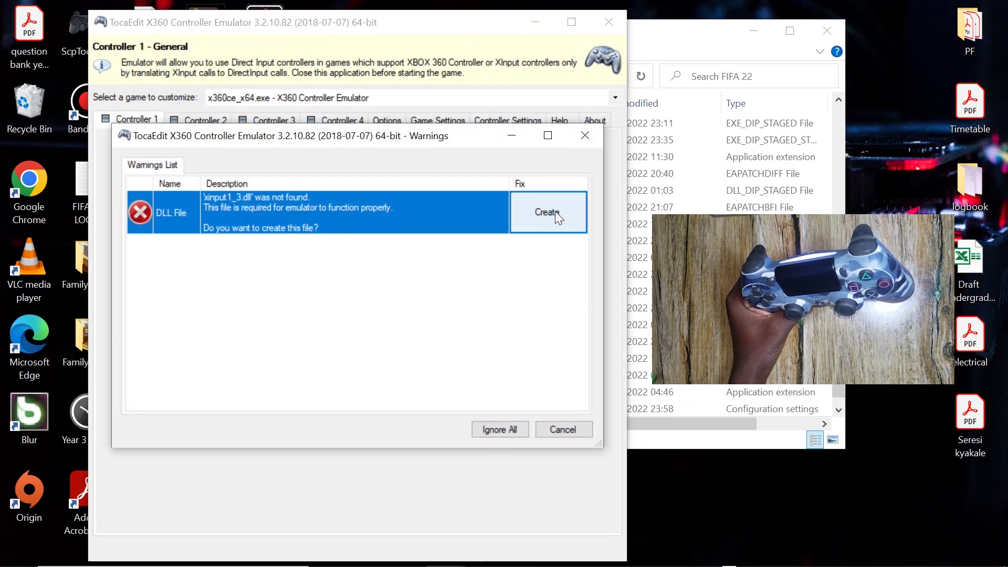
{"action": "left_click", "coordinate": [556, 212]}
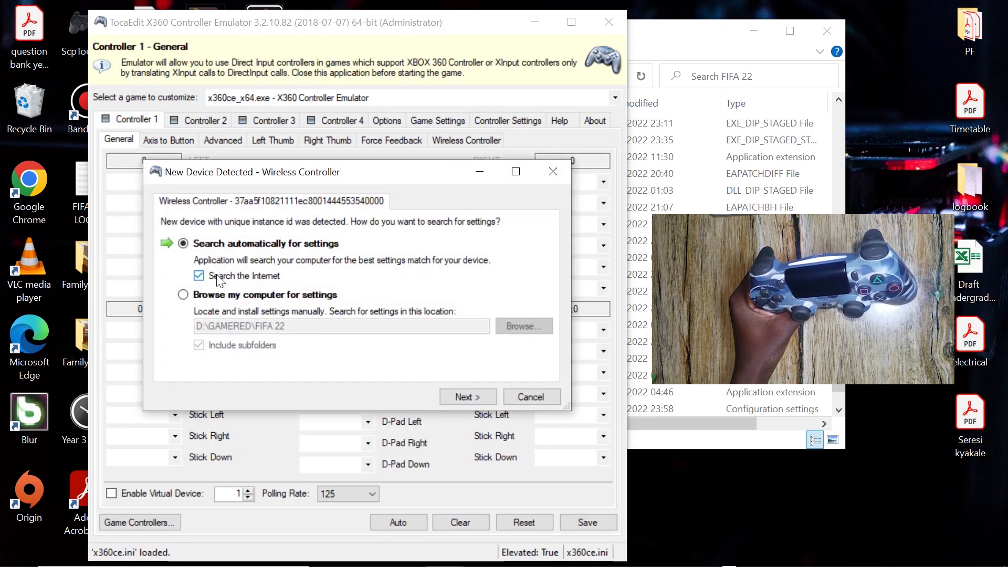
Step: Finish the new device setup with an automatic settings search that excludes the Internet, and fill all Controller 1 settings automatically
{"action": "left_click", "coordinate": [199, 276]}
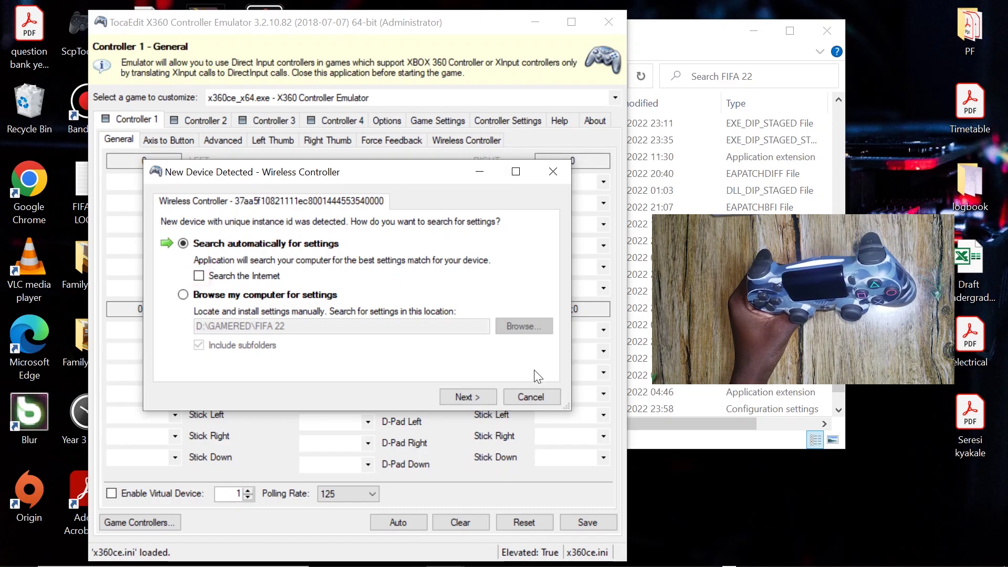
{"action": "left_click", "coordinate": [471, 396]}
{"action": "left_click", "coordinate": [471, 396]}
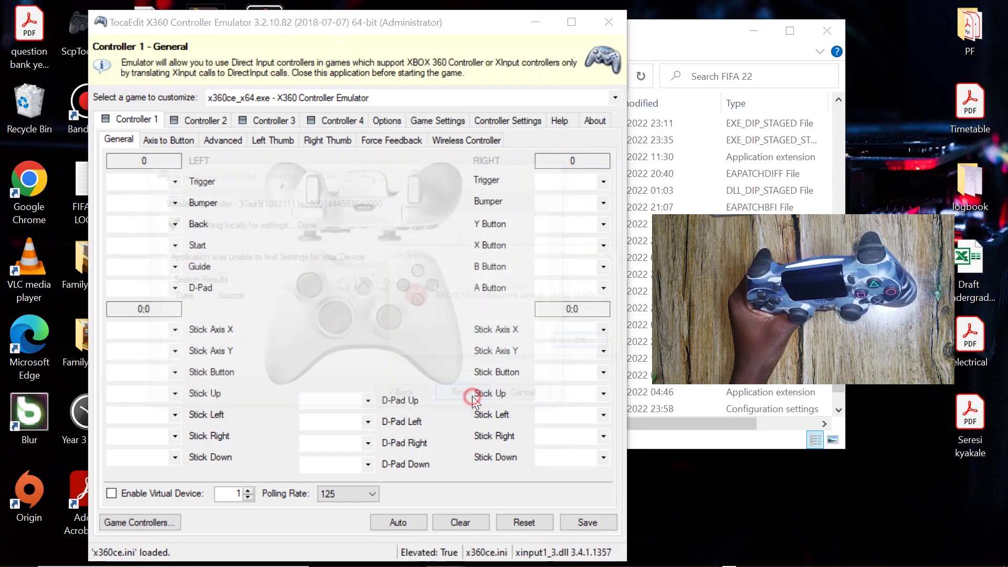
{"action": "left_click", "coordinate": [573, 345]}
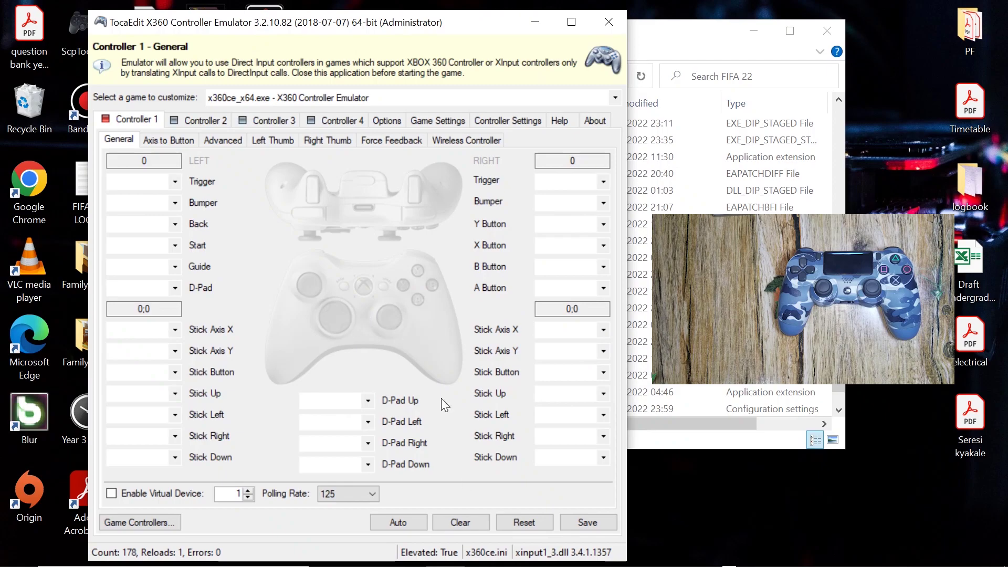
{"action": "left_click", "coordinate": [398, 522]}
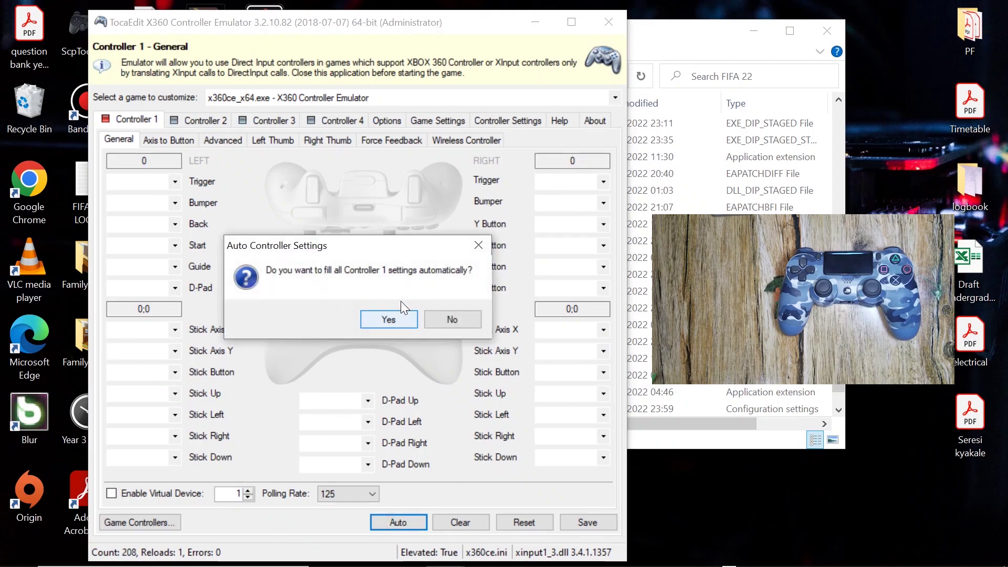
{"action": "left_click", "coordinate": [390, 321]}
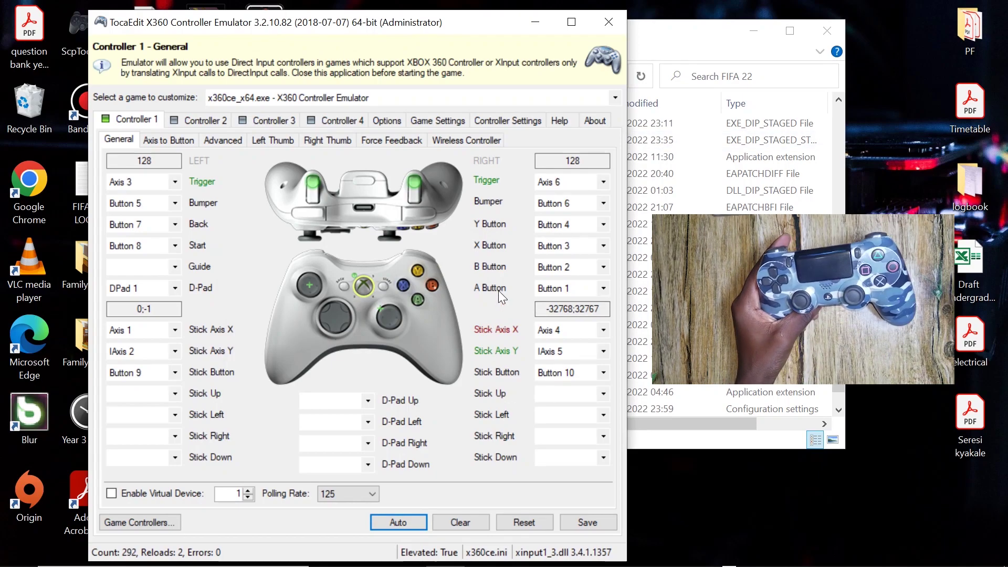
Step: Record A as Button 2, B as Button 3, X as Button 1, triggers as Axis 4/5, right stick as HAxis 3/IHAxis 6; save and close
{"action": "left_click", "coordinate": [594, 288]}
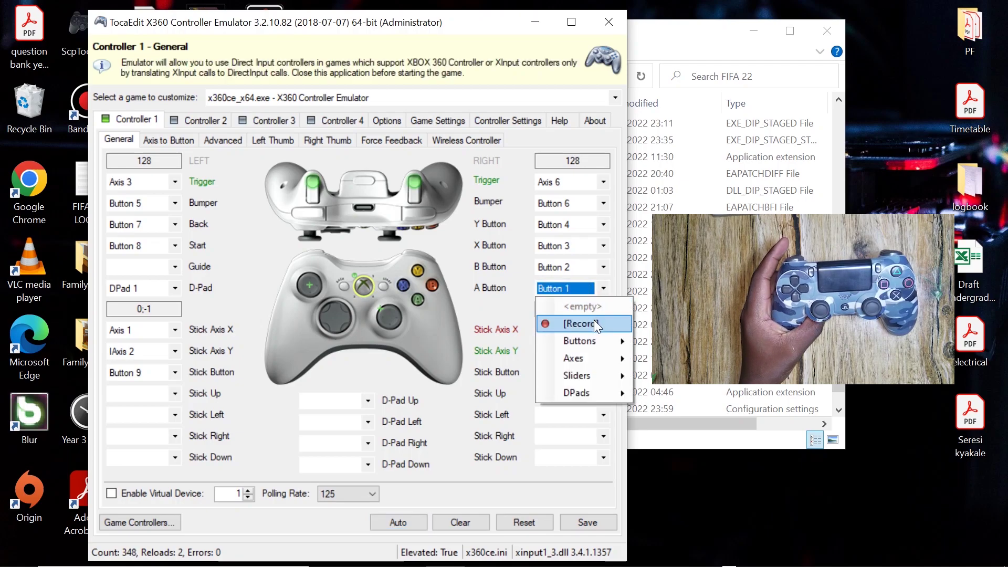
{"action": "left_click", "coordinate": [594, 320]}
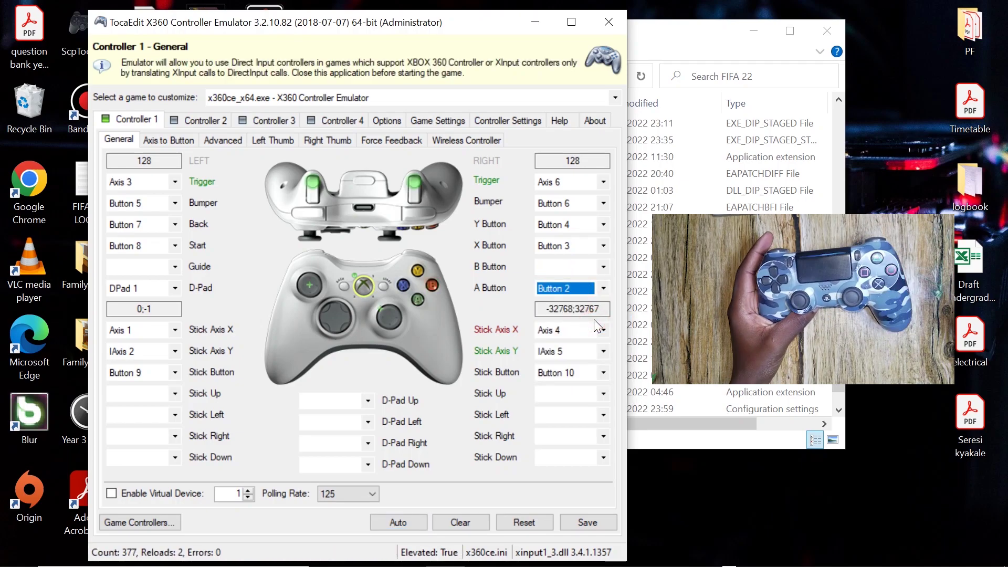
{"action": "left_click", "coordinate": [587, 270]}
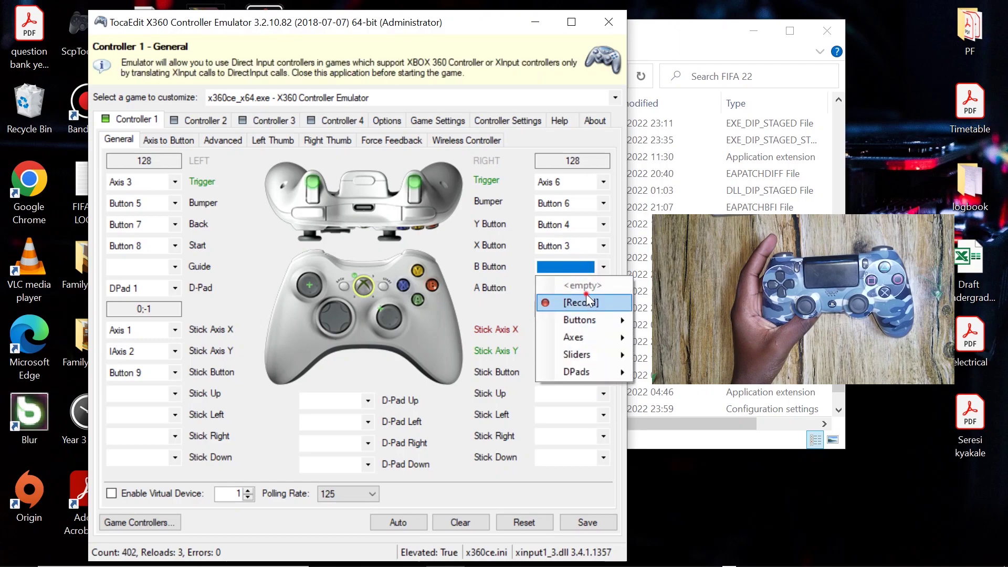
{"action": "left_click", "coordinate": [587, 296]}
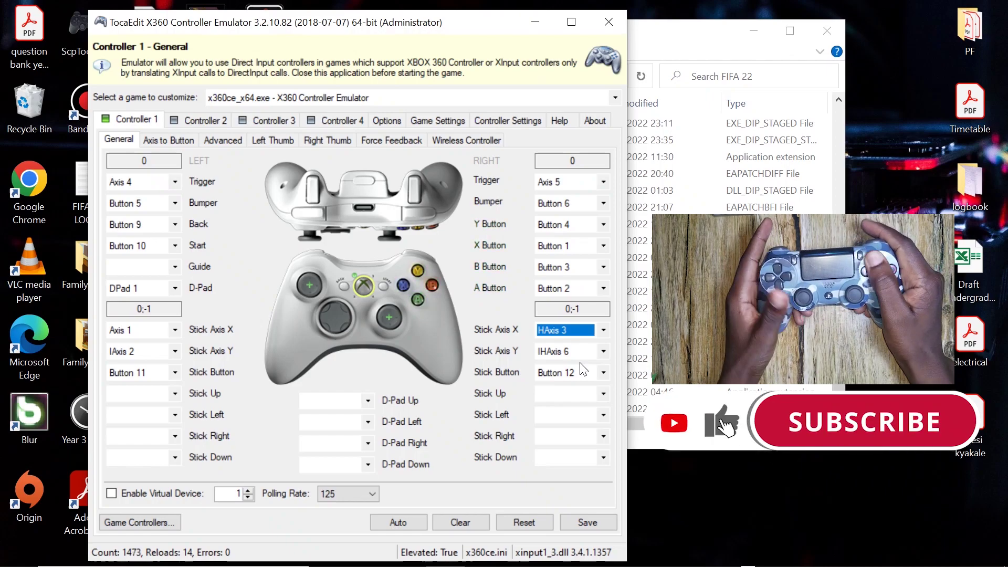
{"action": "left_click", "coordinate": [590, 523]}
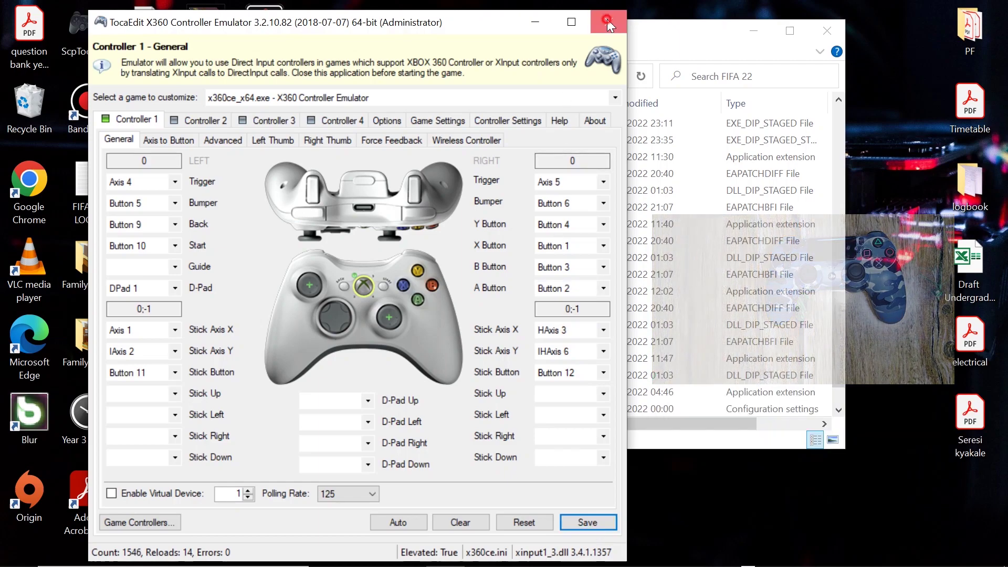
{"action": "left_click", "coordinate": [607, 24]}
Step: Rename xinput1_3.dll in the FIFA 22 folder to xinput1_4.dll and close the folder window
{"action": "scroll", "coordinate": [474, 346], "scroll_direction": "down", "scroll_amount": 1}
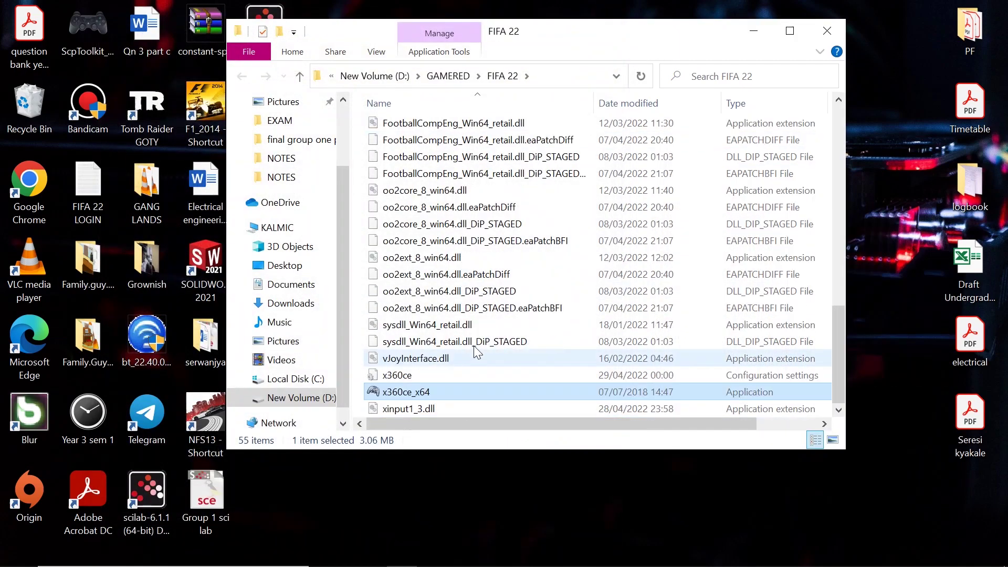
{"action": "left_click", "coordinate": [452, 409]}
{"action": "right_click", "coordinate": [453, 409]}
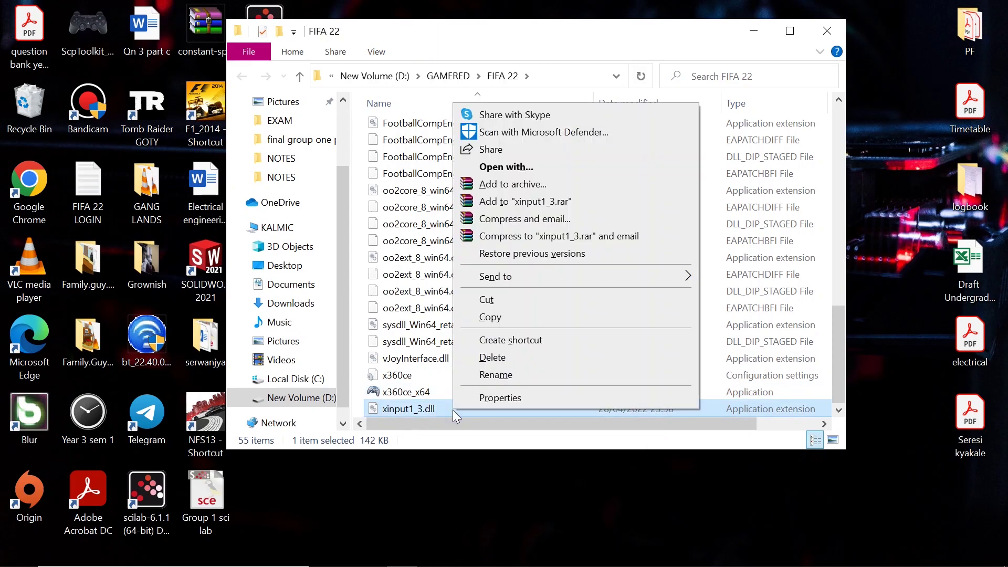
{"action": "left_click", "coordinate": [525, 374]}
{"action": "key", "text": "Right"}
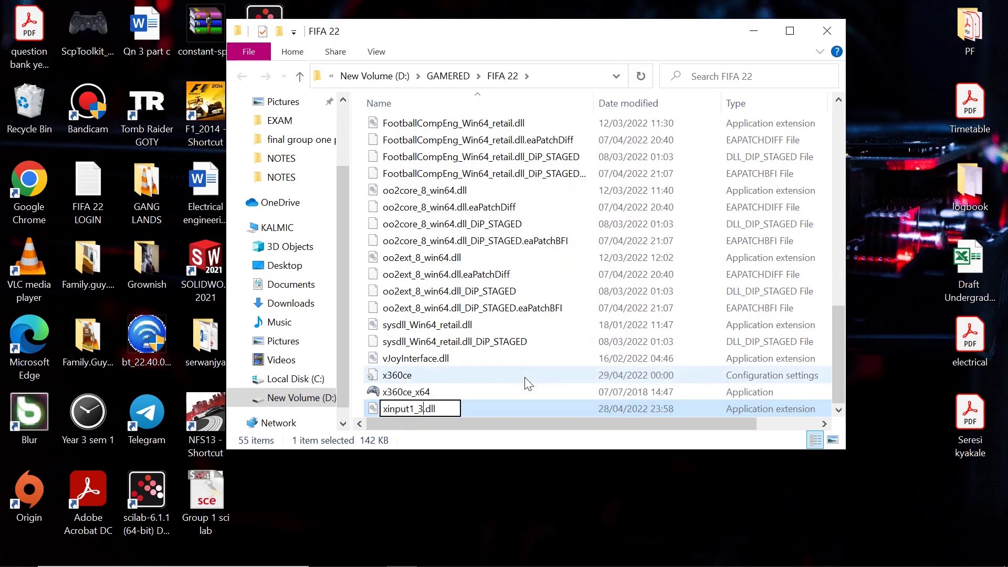
{"action": "key", "text": "BackSpace"}
{"action": "type", "text": "4"}
{"action": "key", "text": "Return"}
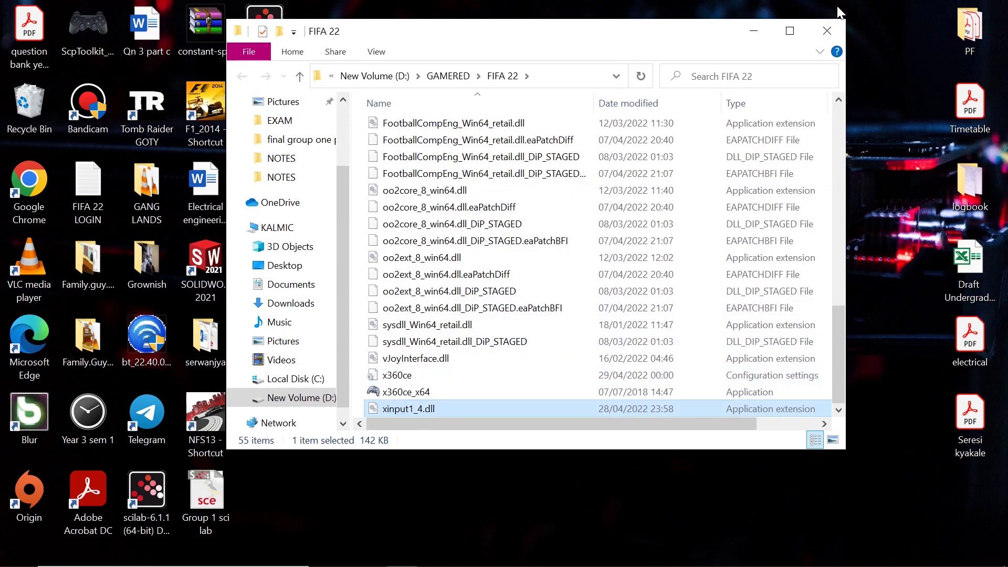
{"action": "left_click", "coordinate": [827, 30]}
{"action": "left_click", "coordinate": [437, 76]}
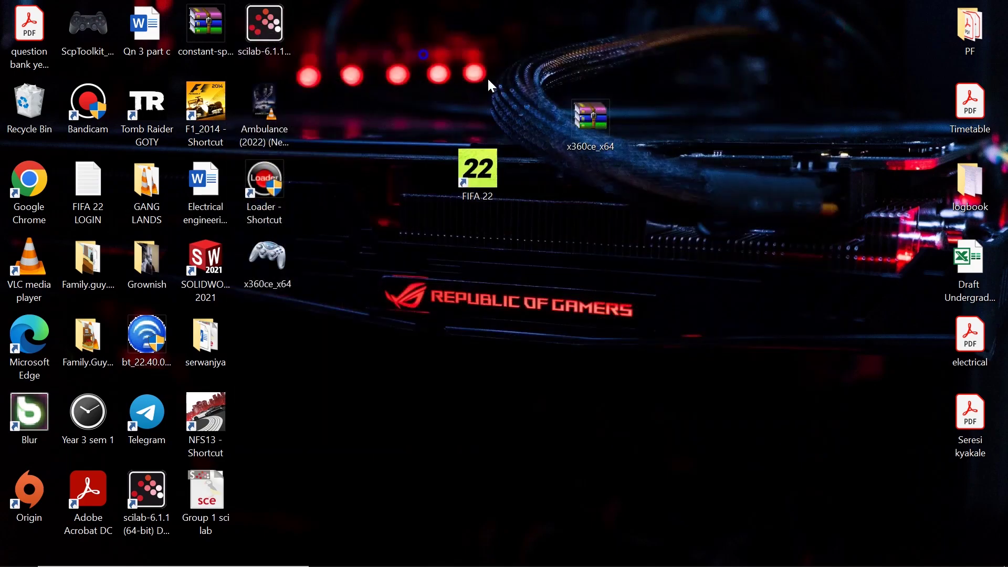